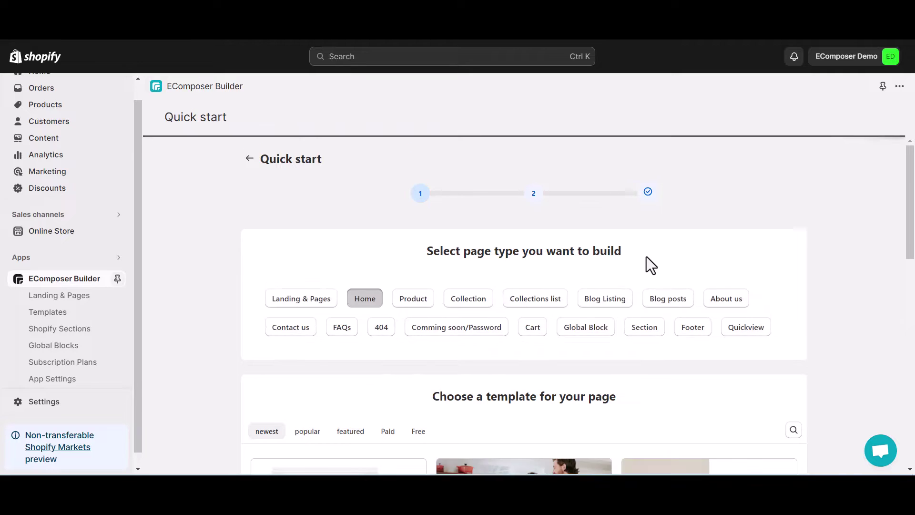
- Select the Candles Shop template for the Home page and insert it under the current layout, keeping the template's default typography
scroll(646, 256, "down", 10)
scroll(646, 257, "up", 5)
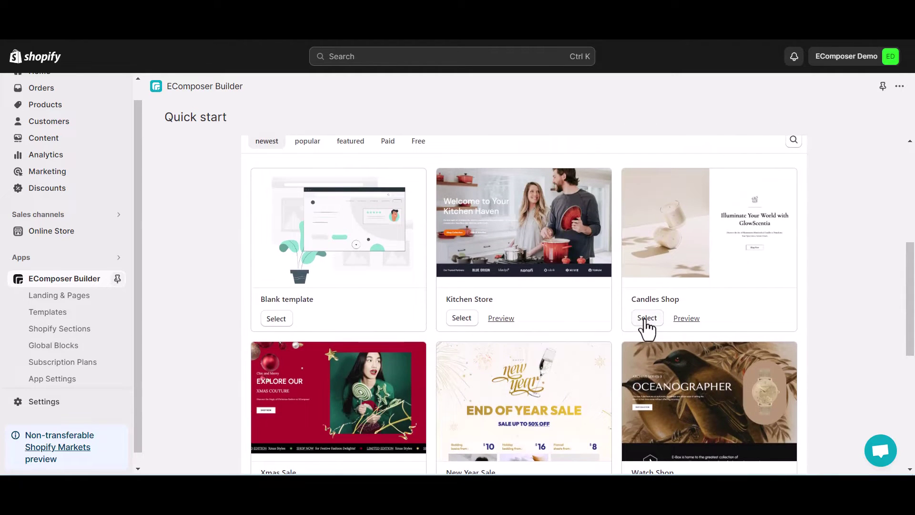
left_click(647, 319)
left_click(786, 154)
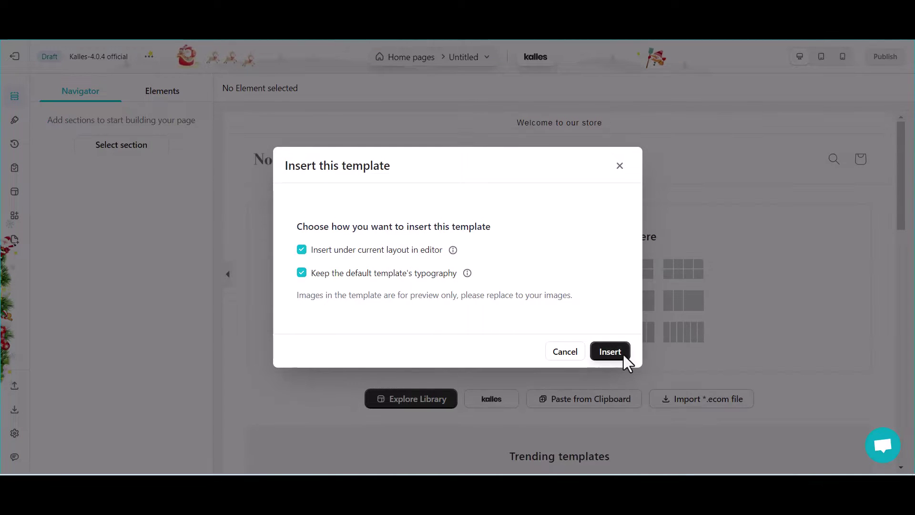
left_click(623, 355)
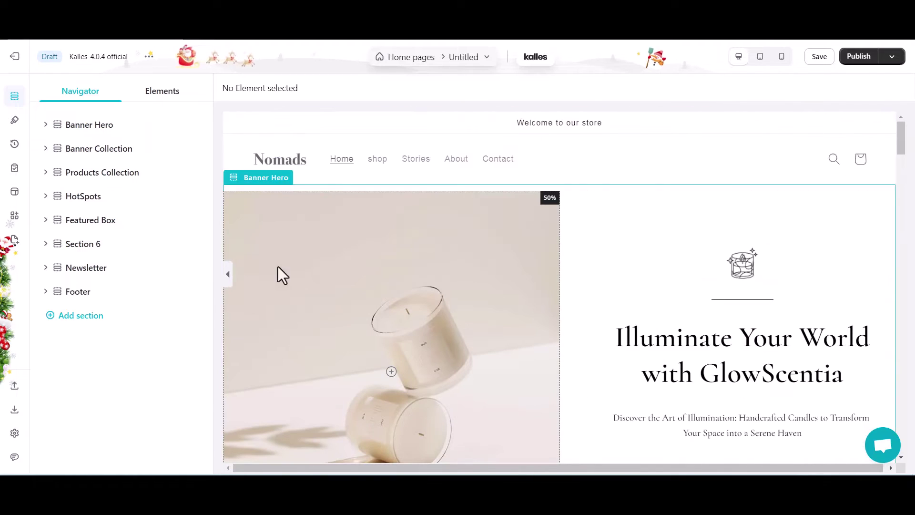
- Replace the Banner Hero column's background image with an uploaded candle photo found by searching "candle"
left_click(280, 192)
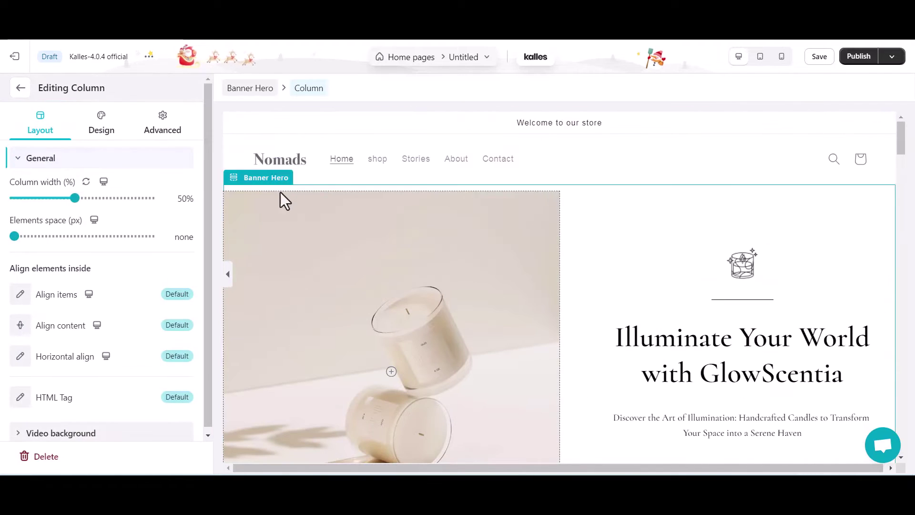
left_click(99, 133)
left_click(20, 220)
scroll(91, 392, "down", 2)
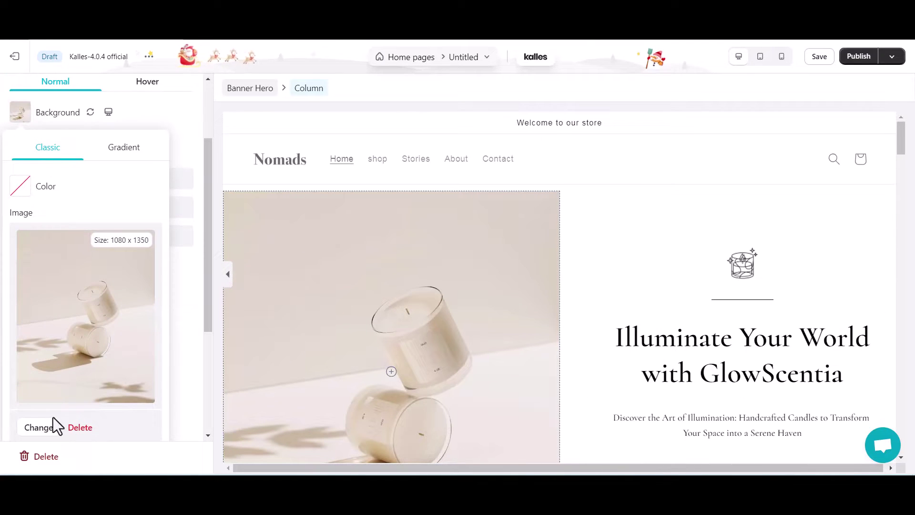
left_click(40, 428)
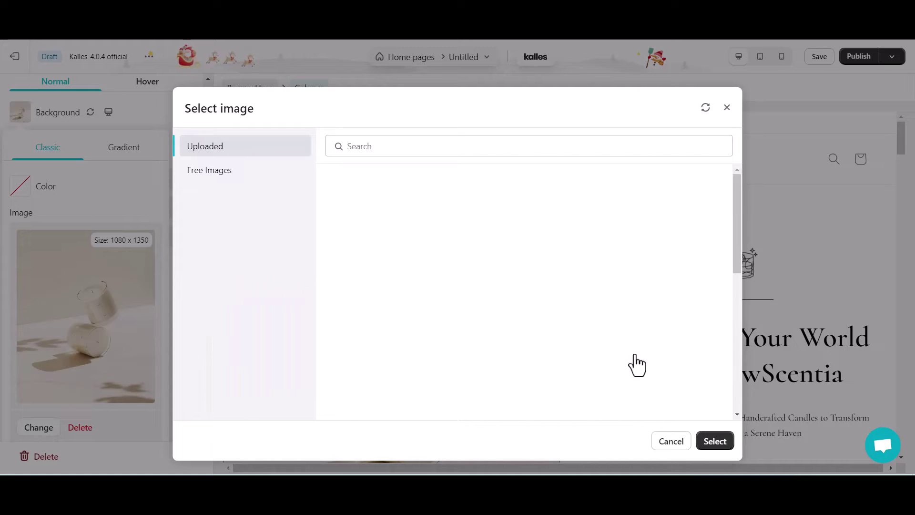
left_click(420, 145)
type("candle")
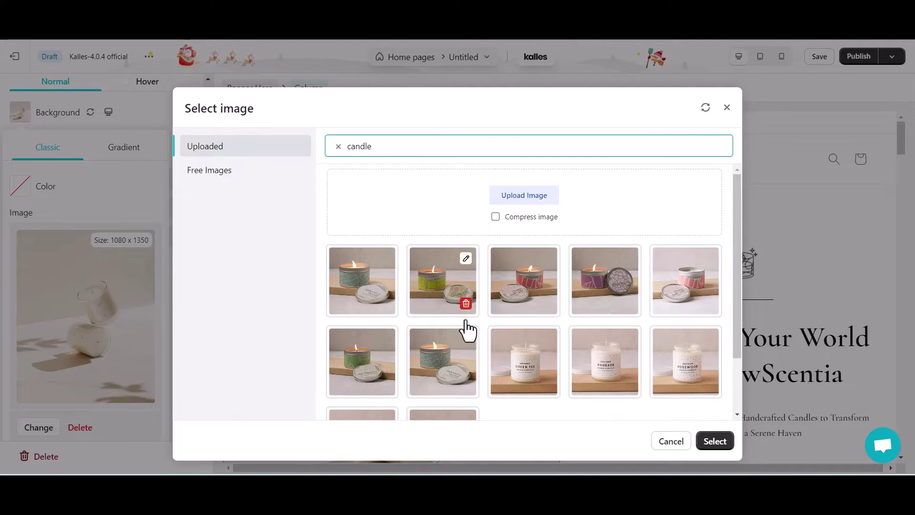
left_click(517, 317)
left_click(715, 441)
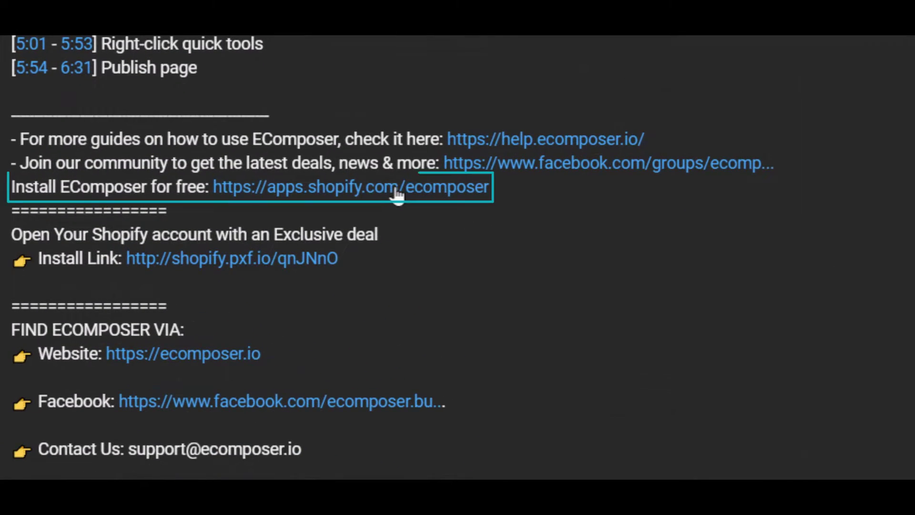
- Go to EComposer's Shopify App Store listing from the install link and open the app
left_click(396, 193)
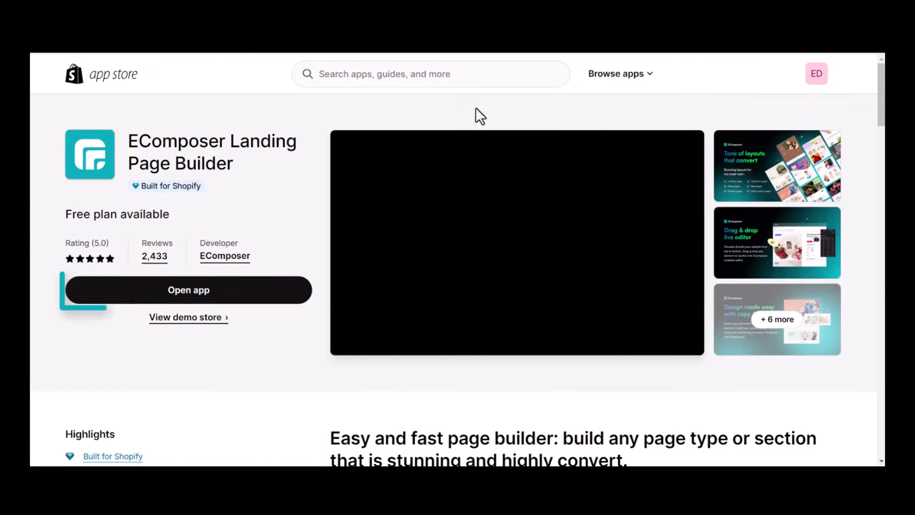
left_click(257, 295)
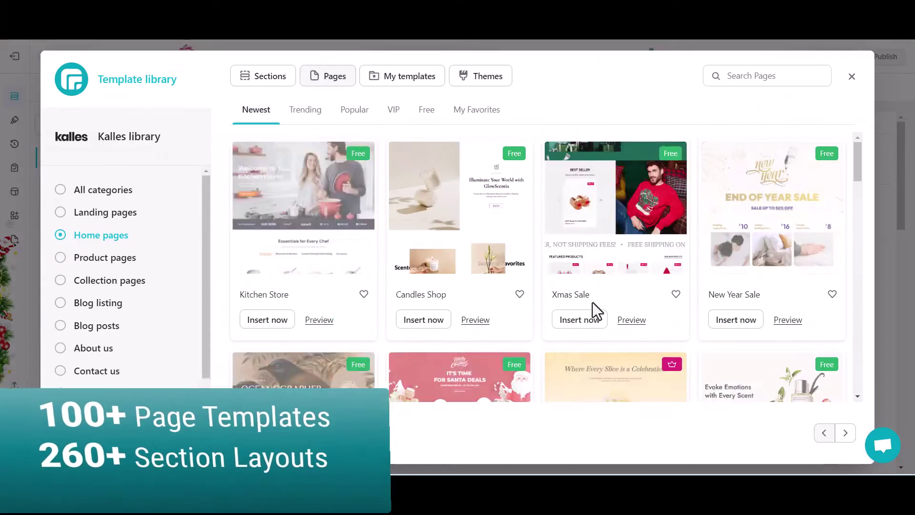
- Choose the Blank template for the home page, name it "my home page", and start building
scroll(502, 351, "down", 10)
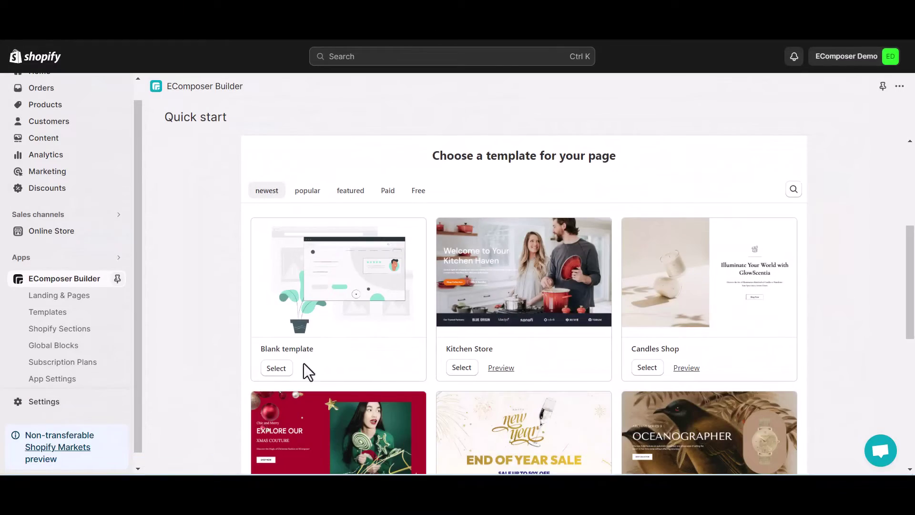
left_click(276, 369)
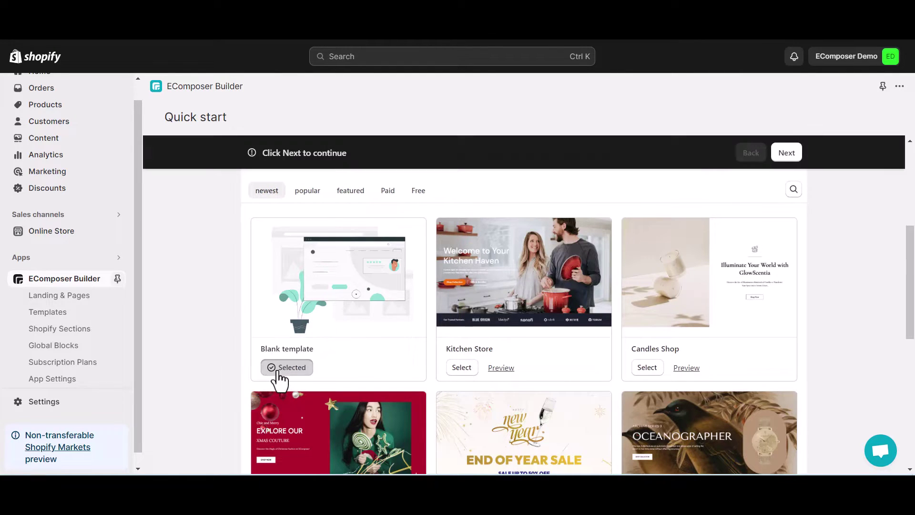
left_click(785, 153)
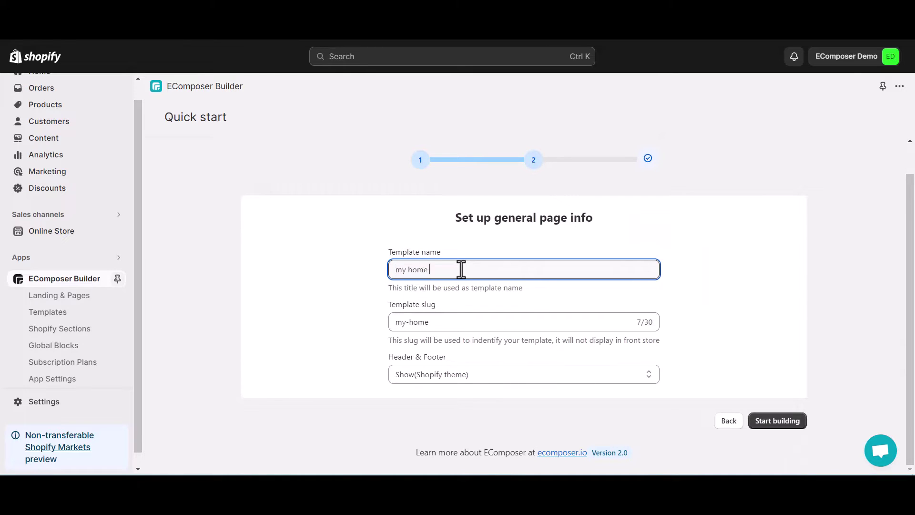
left_click(774, 420)
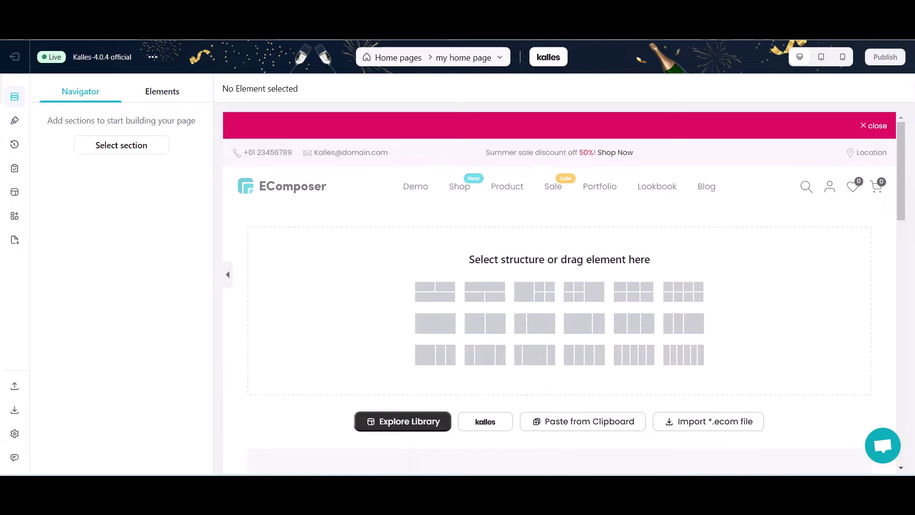
- Add a single-column section to the blank page and open its column for editing
left_click(453, 326)
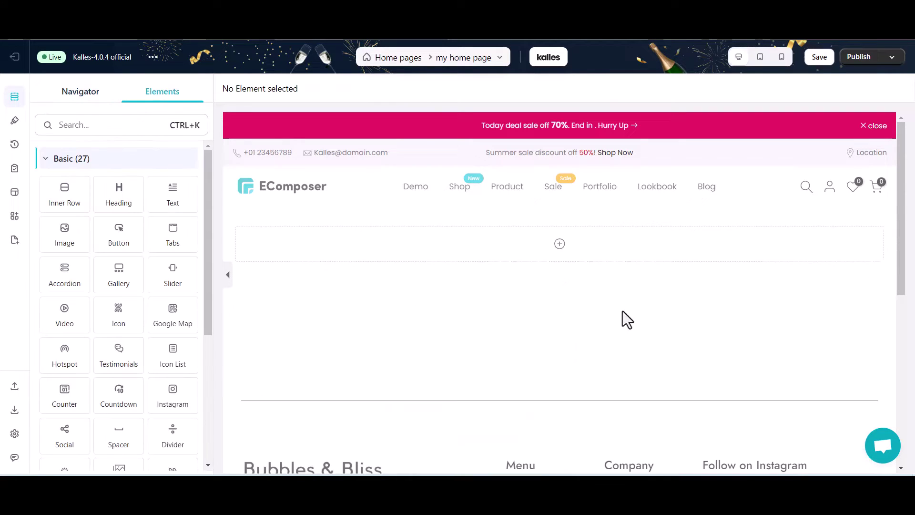
right_click(327, 224)
left_click(394, 300)
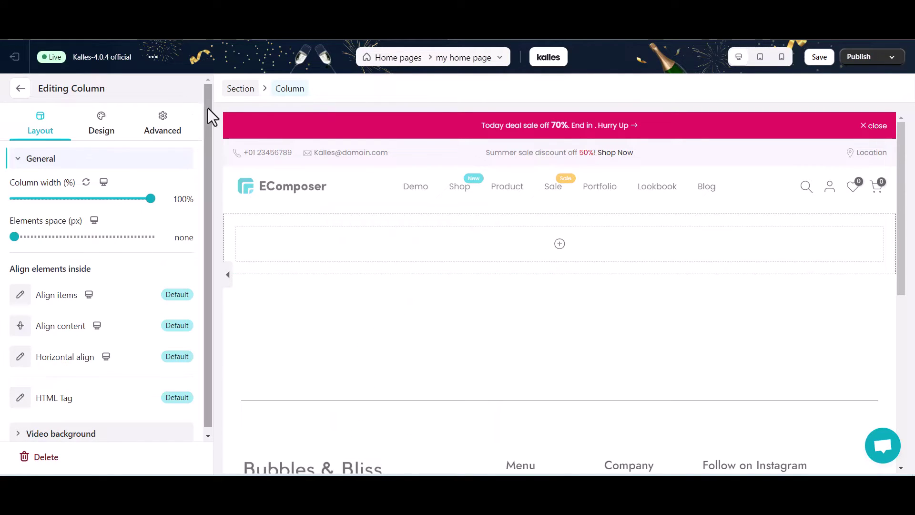
- Set the column's top padding to 100 px and increase its bottom padding
left_click(163, 125)
left_click(102, 224)
left_click(113, 288)
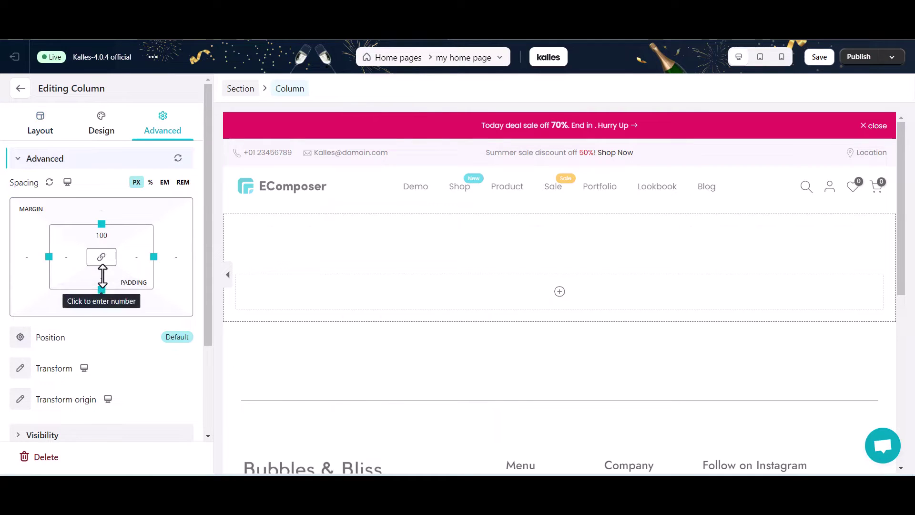
left_click(101, 285)
left_click(162, 329)
- Set the uploaded photo of the seated man in a white sweatshirt as the column's background image
left_click(103, 125)
left_click(20, 222)
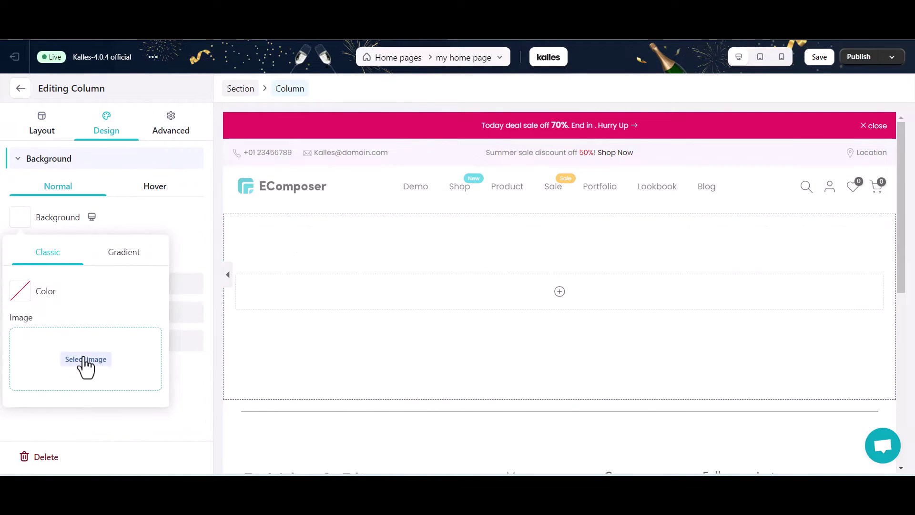
left_click(85, 362)
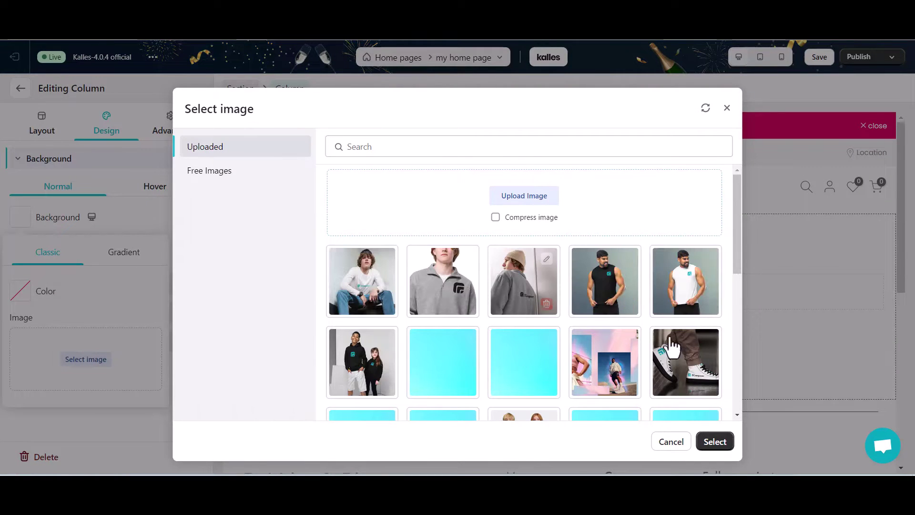
left_click(357, 299)
left_click(715, 441)
left_click(141, 229)
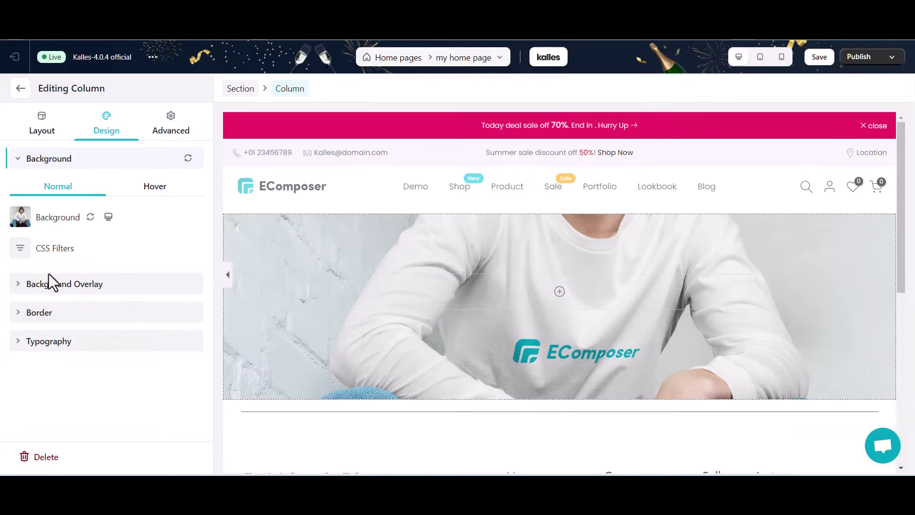
- Give the column a black background overlay with an opacity of 0.1
left_click(55, 282)
left_click(20, 284)
scroll(71, 334, "down", 2)
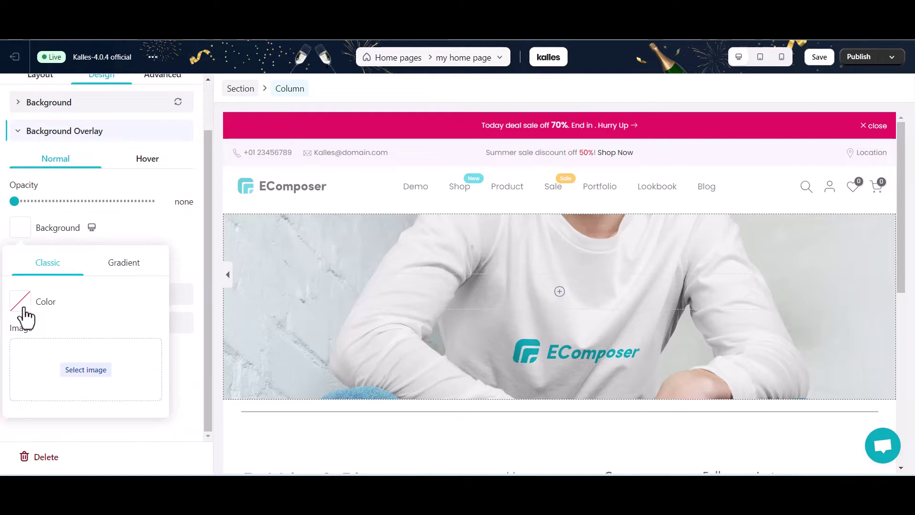
left_click(21, 305)
left_click(129, 283)
left_click(83, 353)
left_click(190, 172)
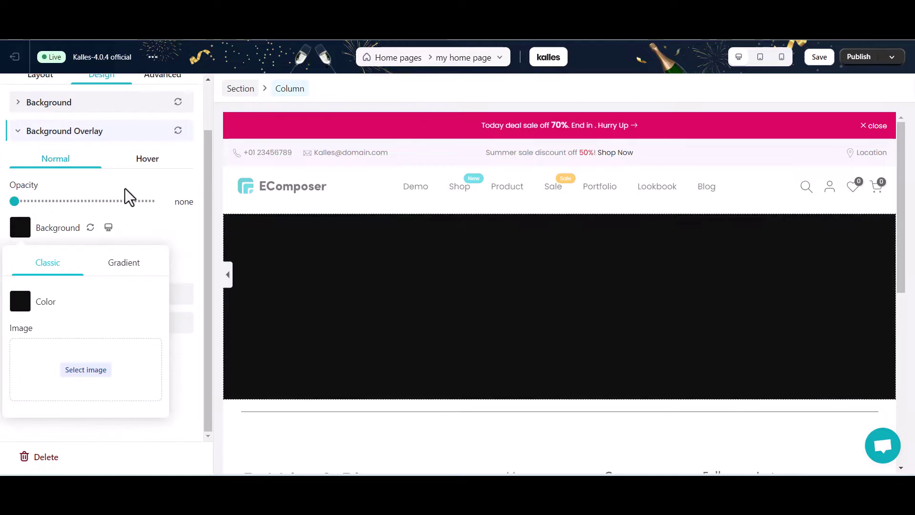
left_click(185, 206)
left_click_drag(190, 262, 284, 260)
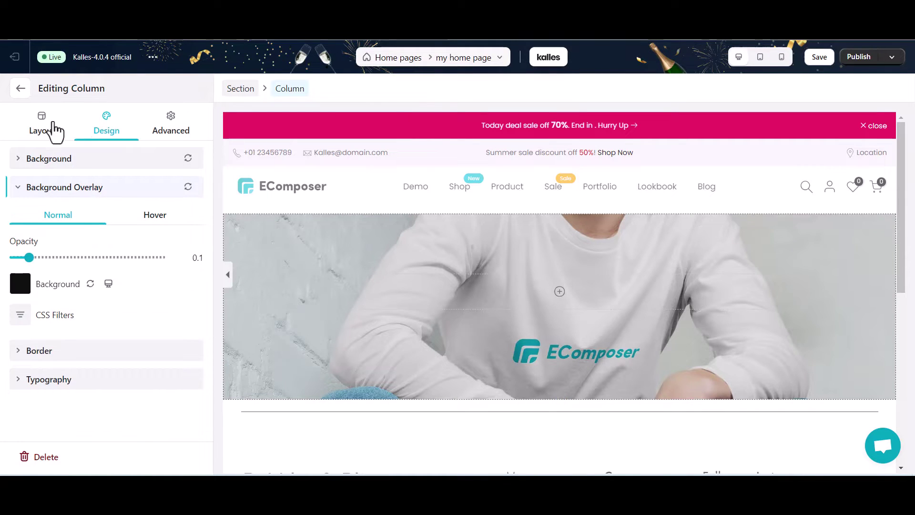
- Add a Heading element to the column and apply only the style of the Heading Light Height preset
left_click(14, 96)
left_click_drag(133, 203, 455, 292)
scroll(119, 286, "down", 5)
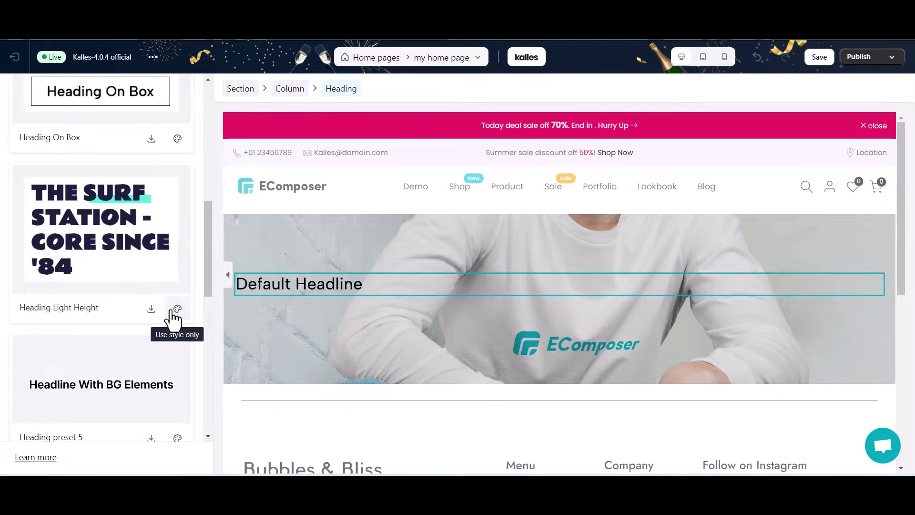
left_click(176, 307)
left_click(22, 90)
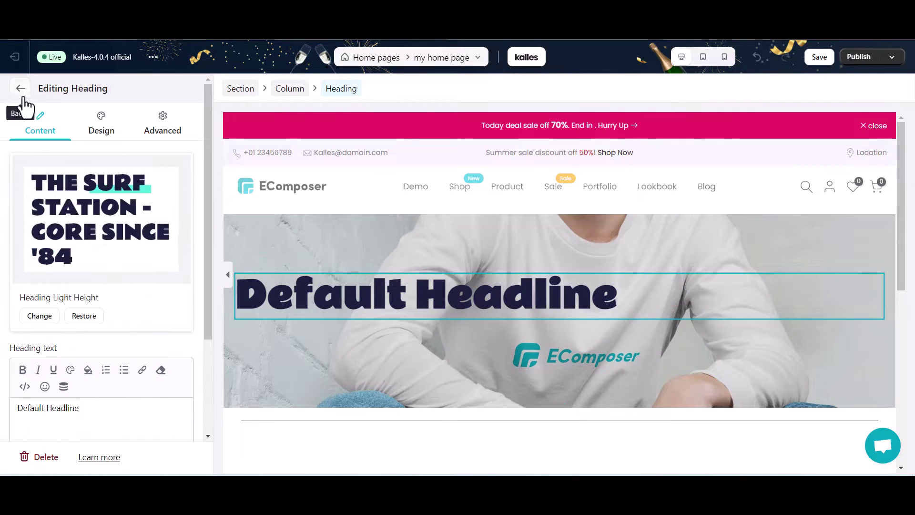
- Replace the heading text with "New Collection" and "New You" on two lines
left_click(100, 125)
left_click(401, 303)
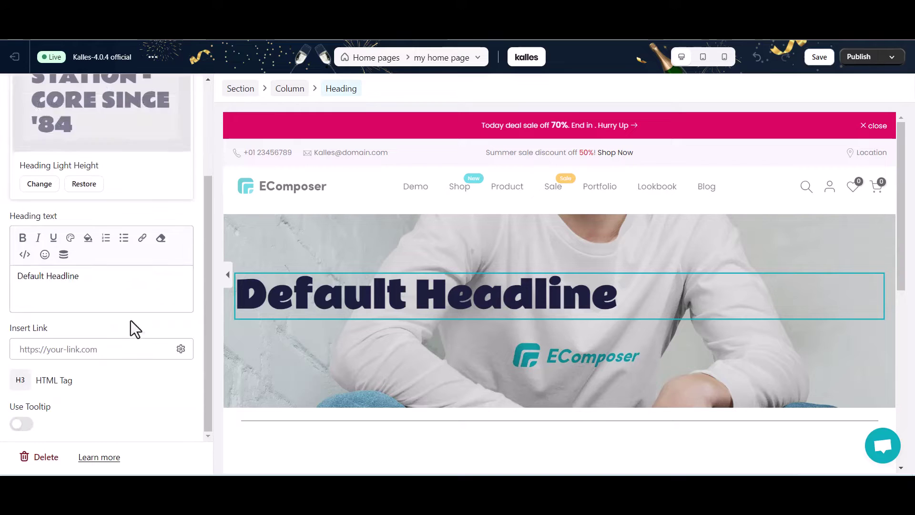
left_click_drag(17, 275, 86, 270)
type("New Collection")
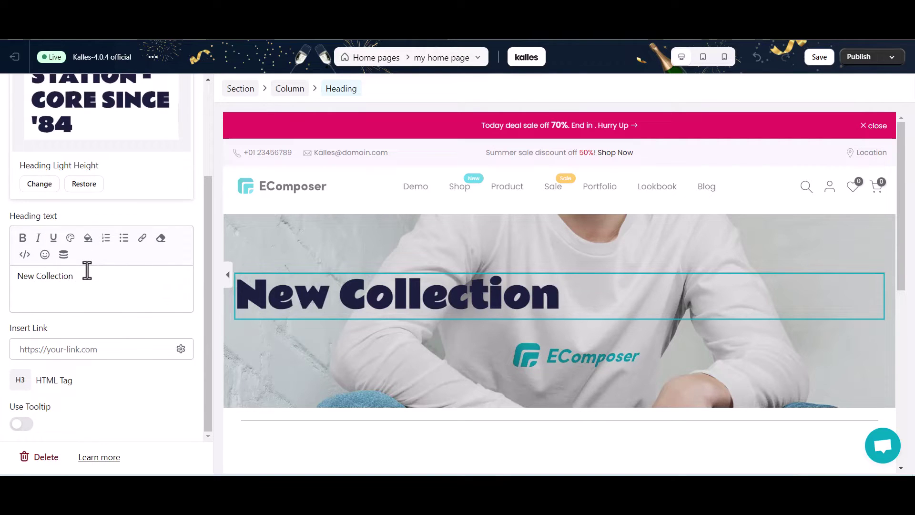
key("Return")
type("New")
scroll(175, 301, "up", 3)
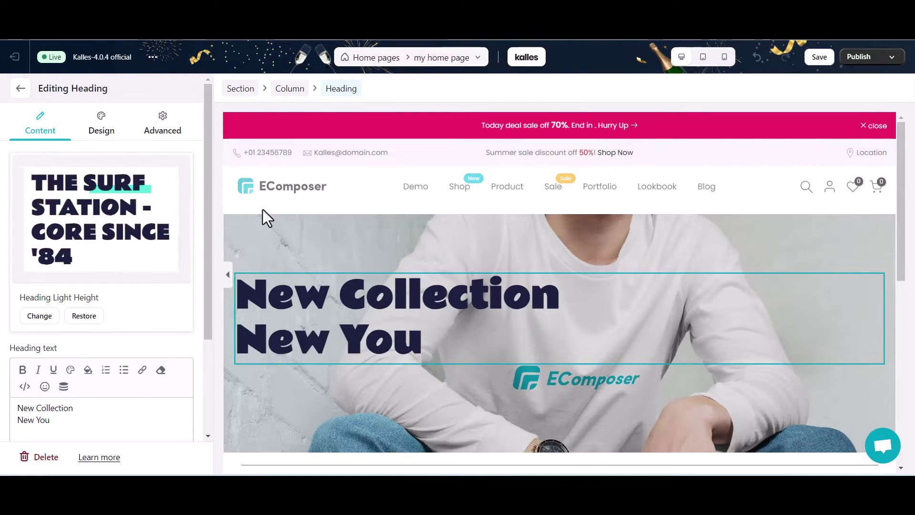
- Add a Text element below the heading and shorten its placeholder content to the first Lorem ipsum sentence
left_click(24, 92)
left_click_drag(171, 197, 388, 371)
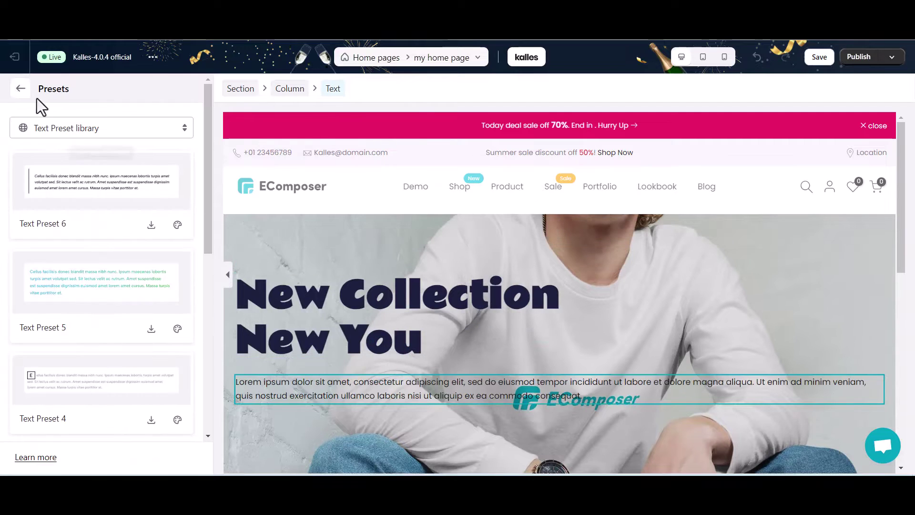
left_click(21, 88)
left_click_drag(17, 394, 113, 419)
key("BackSpace")
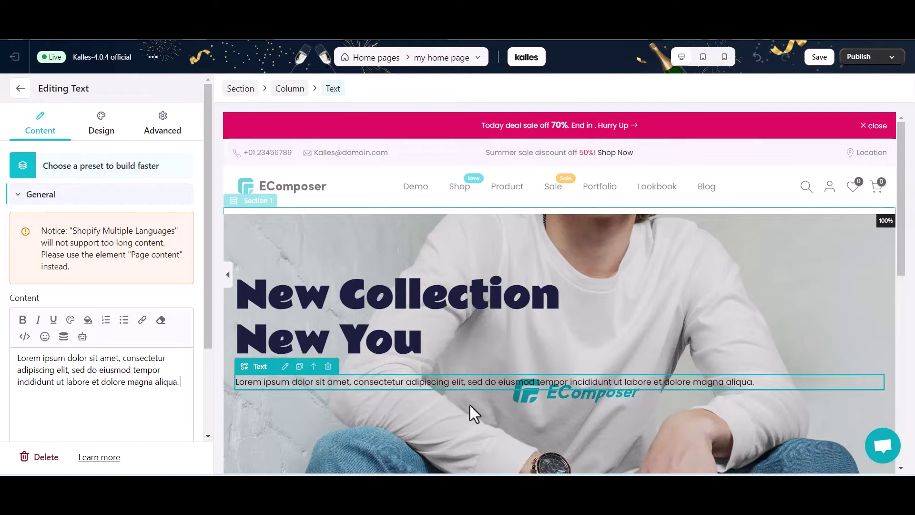
- Search the elements for "bu" and add a Button element below the paragraph text
scroll(470, 405, "down", 4)
key("Escape")
left_click(95, 131)
type("bu")
left_click_drag(66, 196, 313, 199)
- Browse the button preset library and apply a solid black preset to the new button
scroll(99, 384, "down", 15)
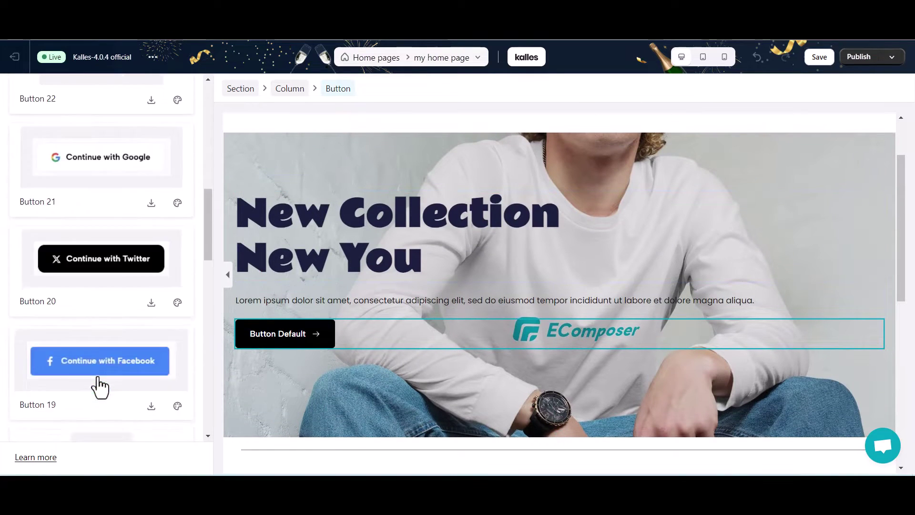
scroll(114, 405, "down", 10)
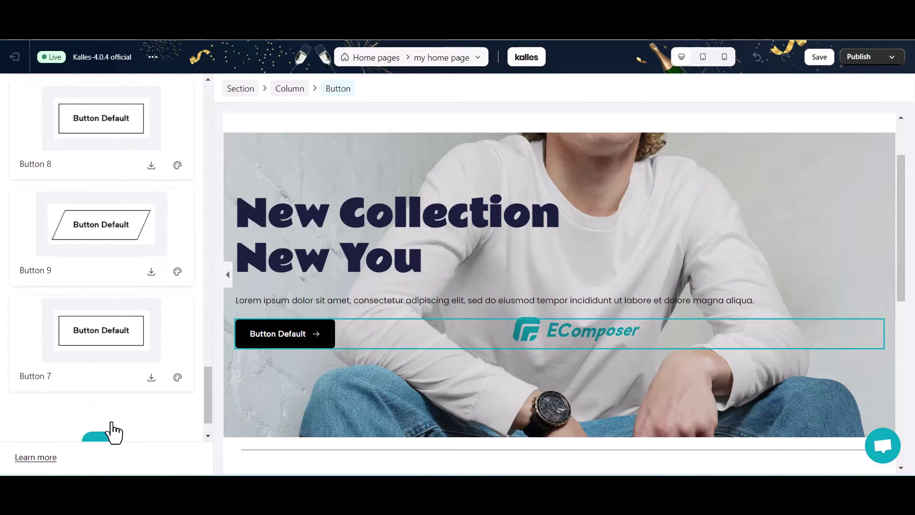
left_click(151, 407)
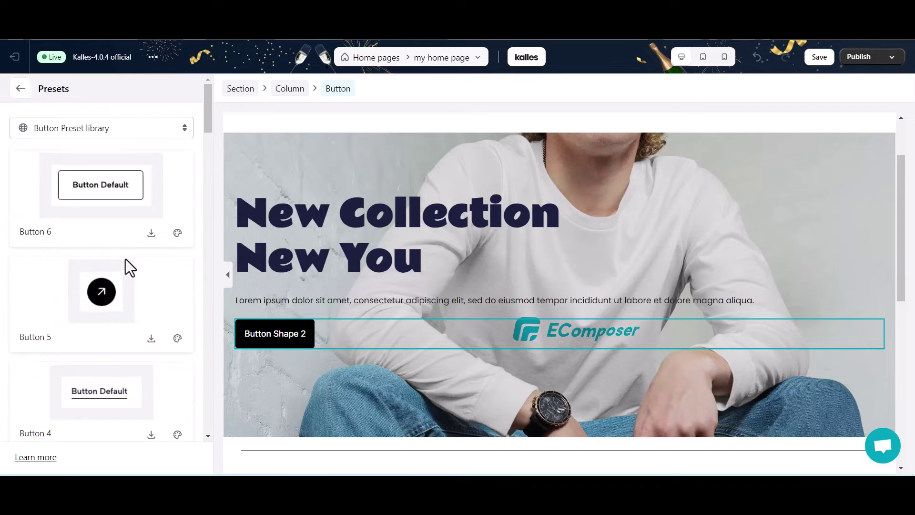
left_click(103, 296)
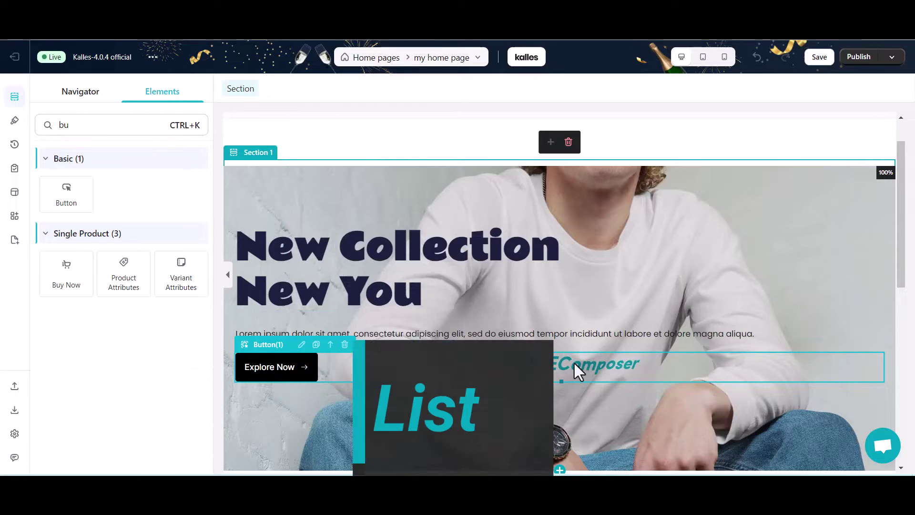
scroll(573, 363, "down", 5)
scroll(583, 296, "up", 1)
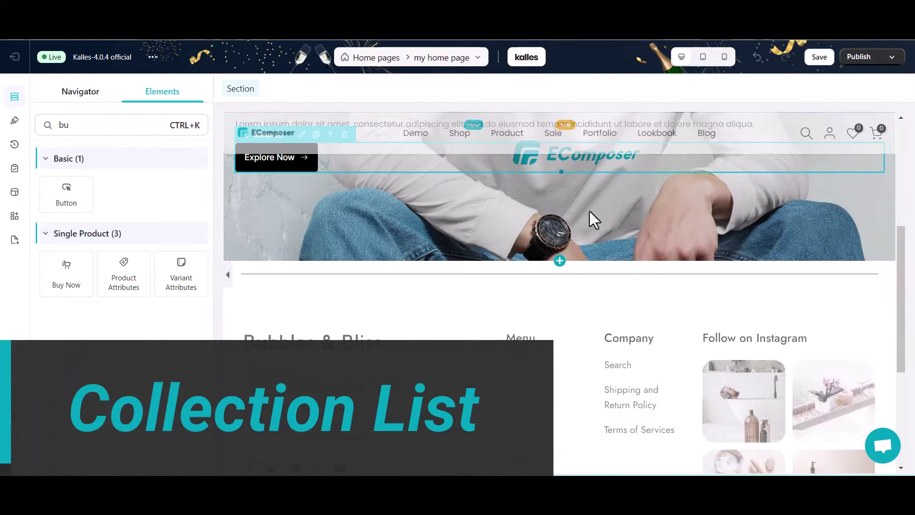
- Add a one-column section directly below the hero banner
left_click(558, 267)
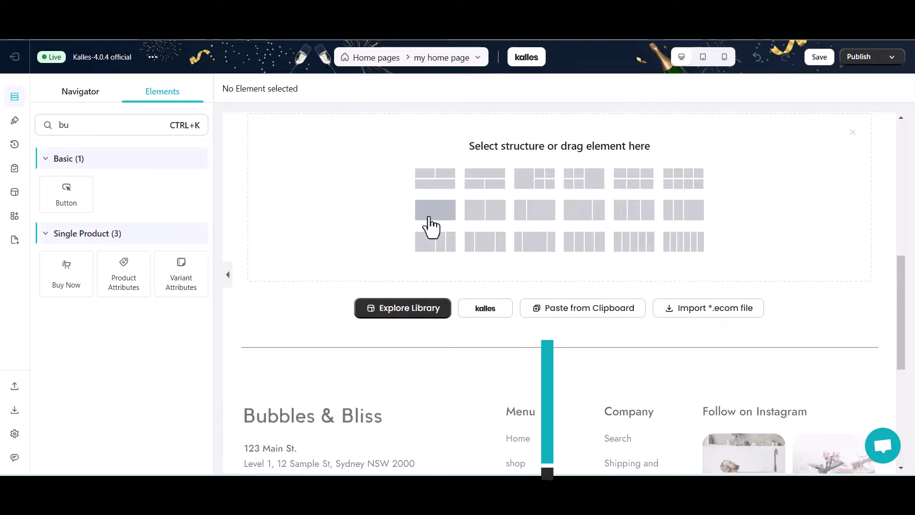
scroll(359, 244, "up", 5)
scroll(359, 245, "down", 1)
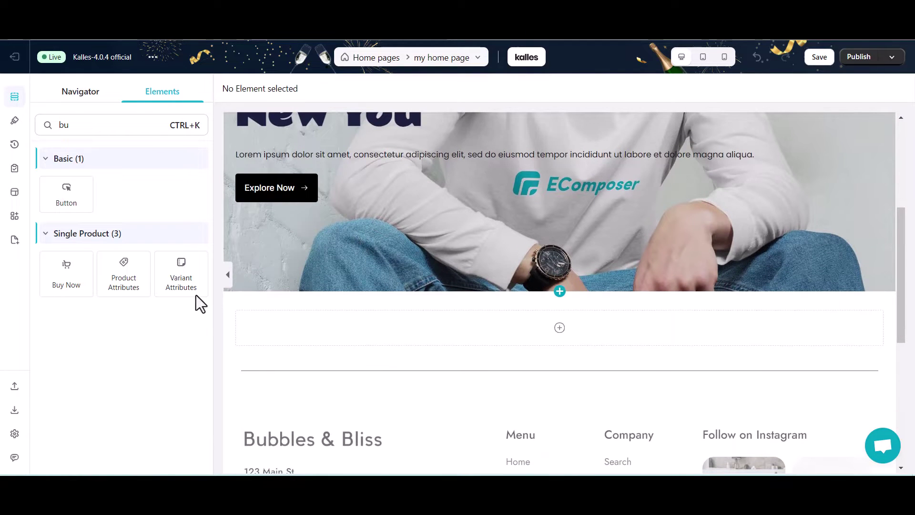
- Search the elements for "ma", insert a Masonry Layout into the new section and swap its last two banners
key("BackSpace")
key("BackSpace")
type("ma")
left_click_drag(79, 328, 352, 328)
left_click_drag(188, 274, 198, 256)
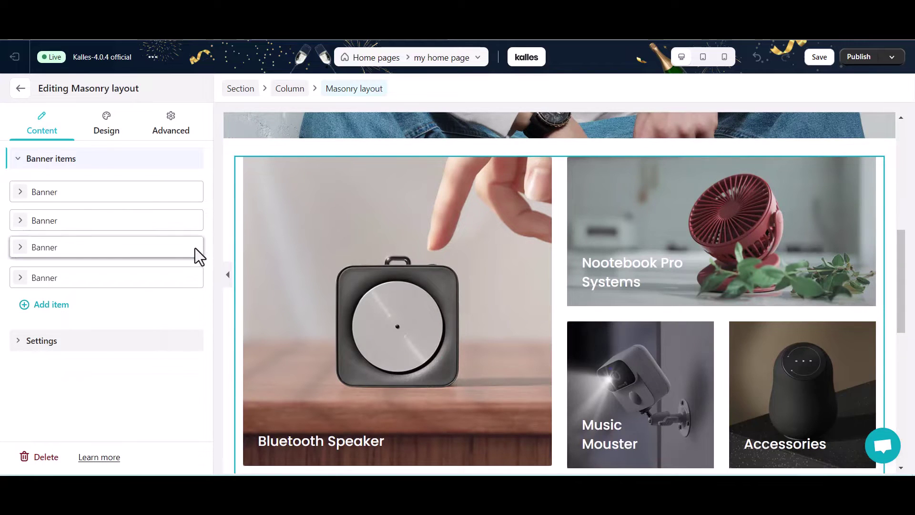
- Name the first banner "For Women", center its horizontal position and replace its image with the woman in the white EComposer T-shirt
left_click(20, 192)
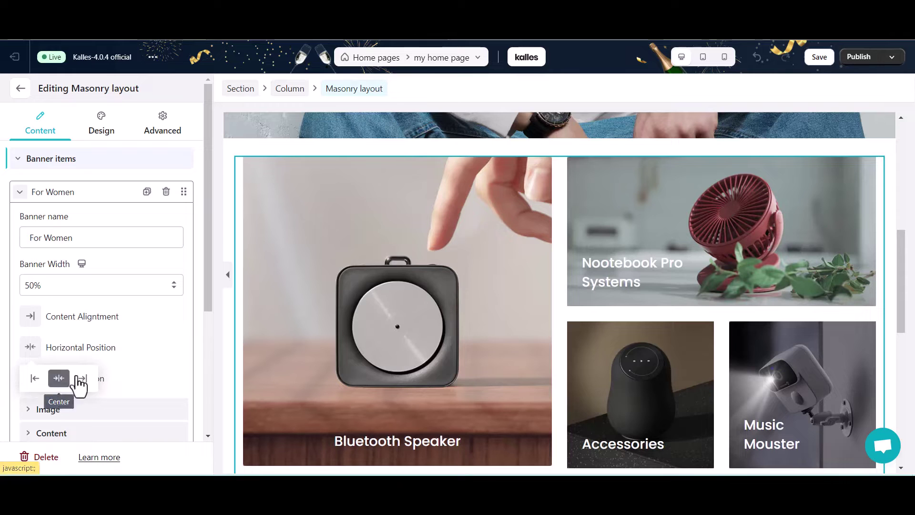
scroll(110, 381, "down", 4)
left_click(48, 214)
left_click(49, 435)
scroll(476, 334, "down", 15)
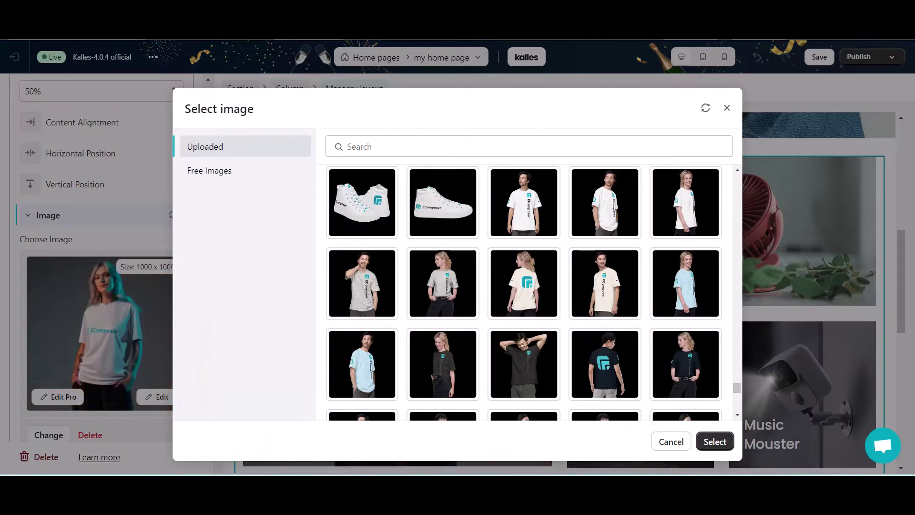
left_click(377, 267)
left_click(715, 442)
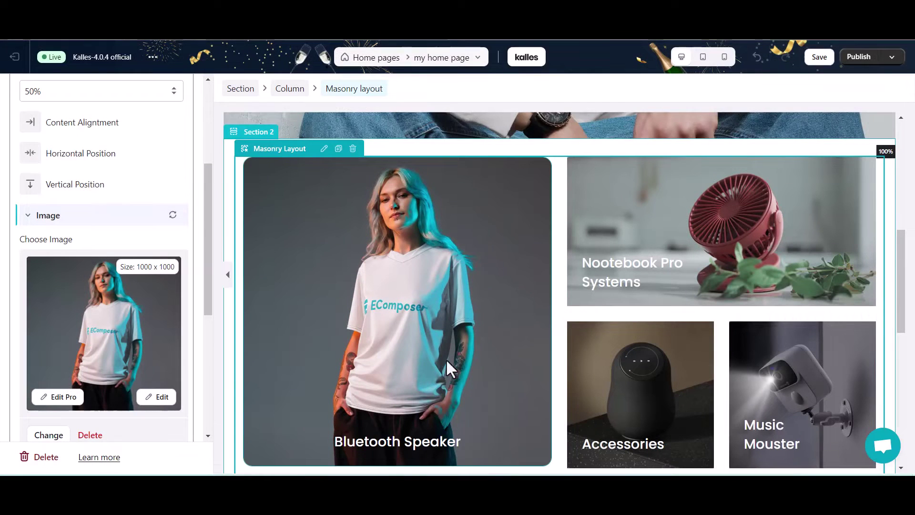
- Set a link for the "For Women" banner in its link settings
scroll(445, 358, "down", 1)
scroll(78, 364, "down", 5)
scroll(66, 249, "up", 1)
left_click(62, 266)
left_click(65, 181)
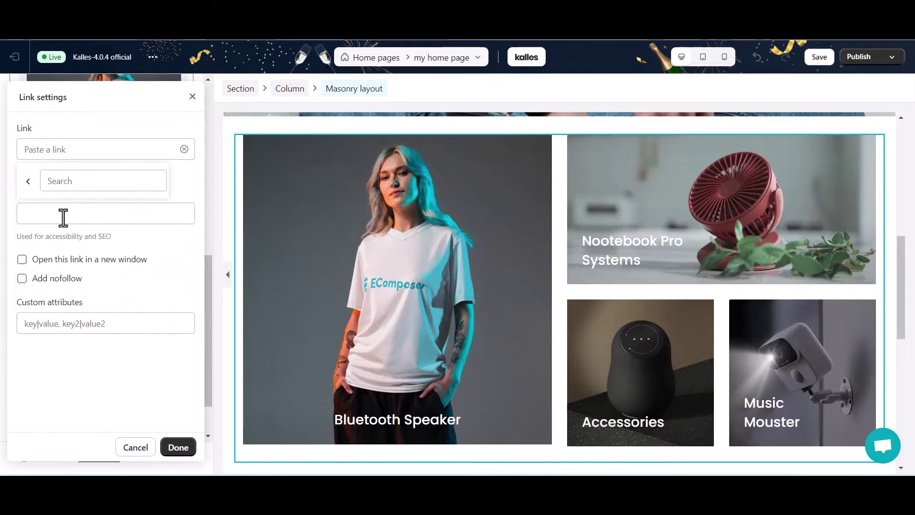
left_click(64, 215)
left_click(178, 447)
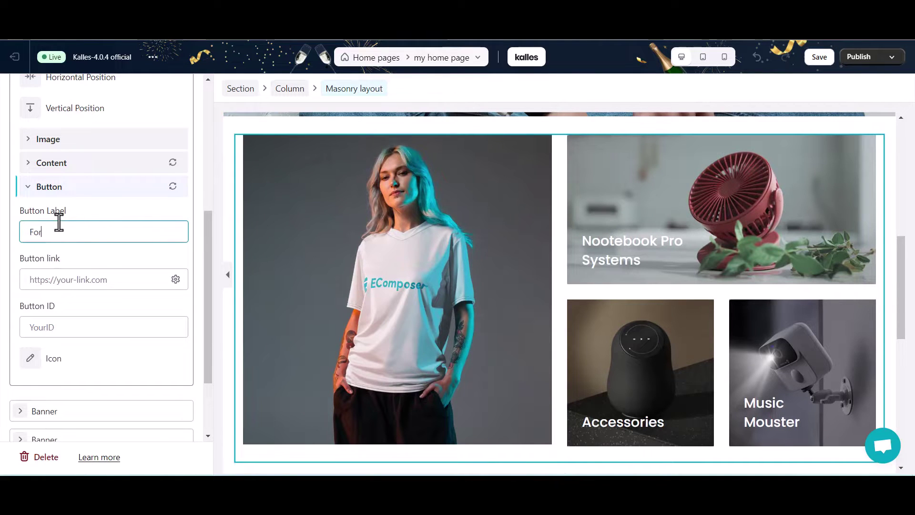
- Replace the banner's title with a button labelled "For Women" that links to /collections/for-women
left_click(175, 279)
left_click(53, 180)
left_click(29, 198)
left_click(177, 446)
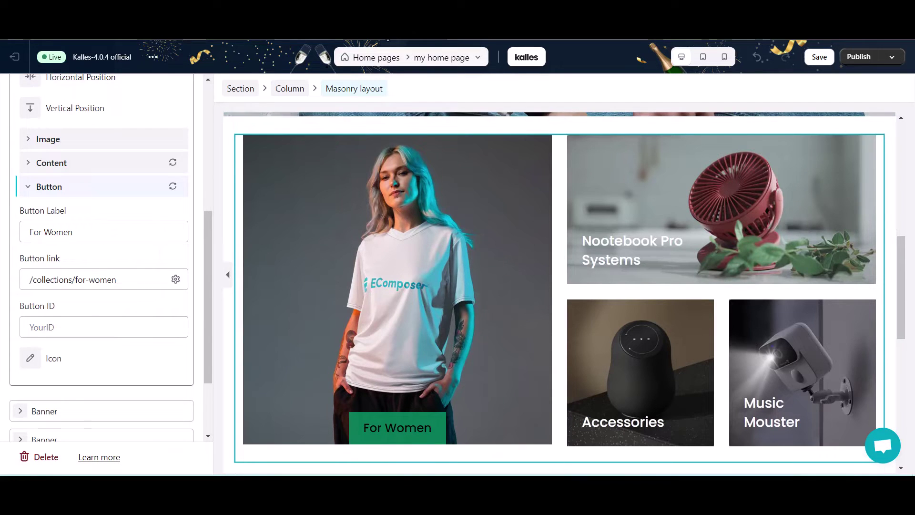
left_click(376, 341)
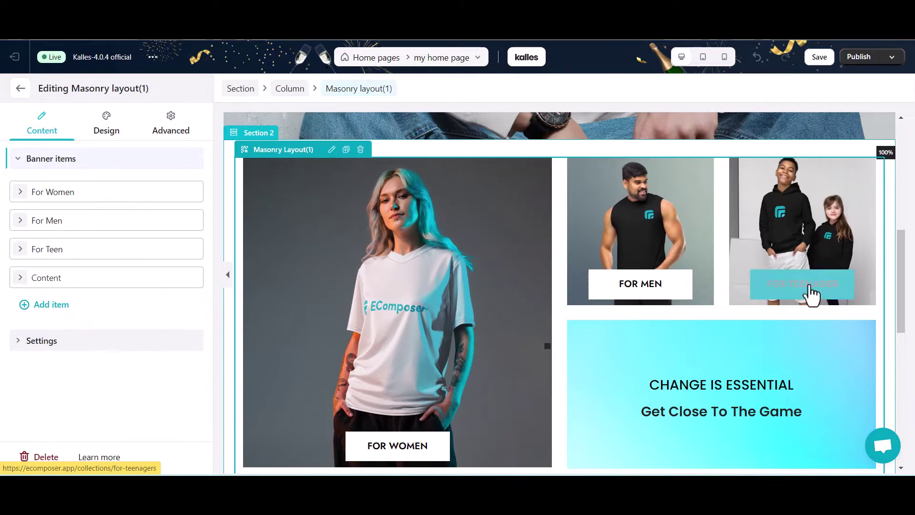
- Add a one-column section below the masonry layout, search the elements for "Produc" and insert a Product Grid in it
scroll(262, 286, "down", 6)
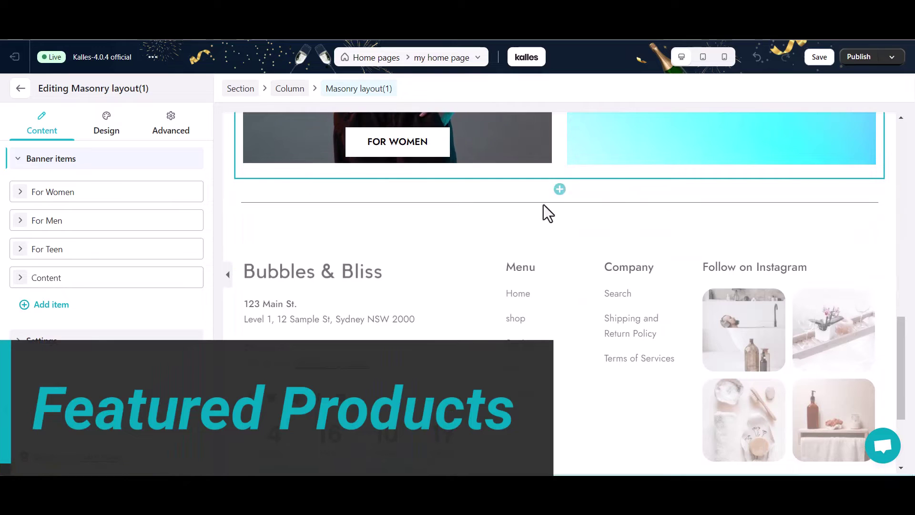
left_click(20, 88)
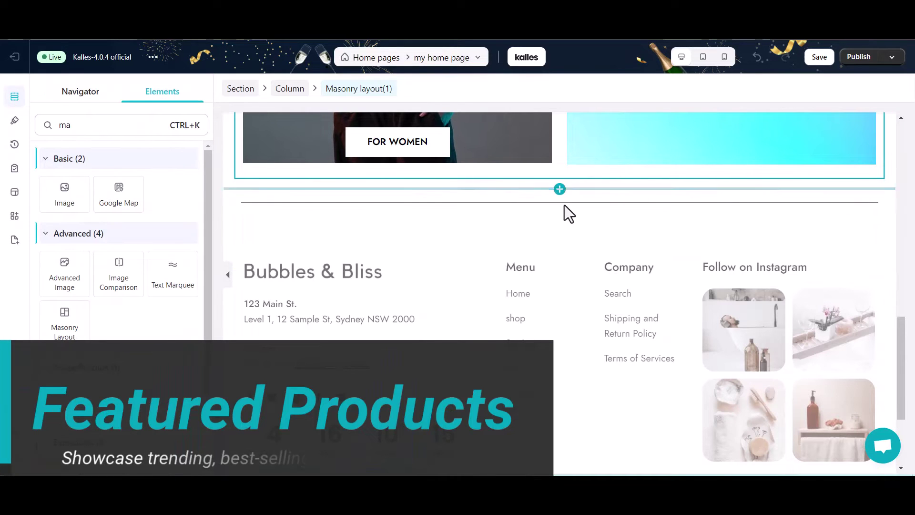
left_click(555, 190)
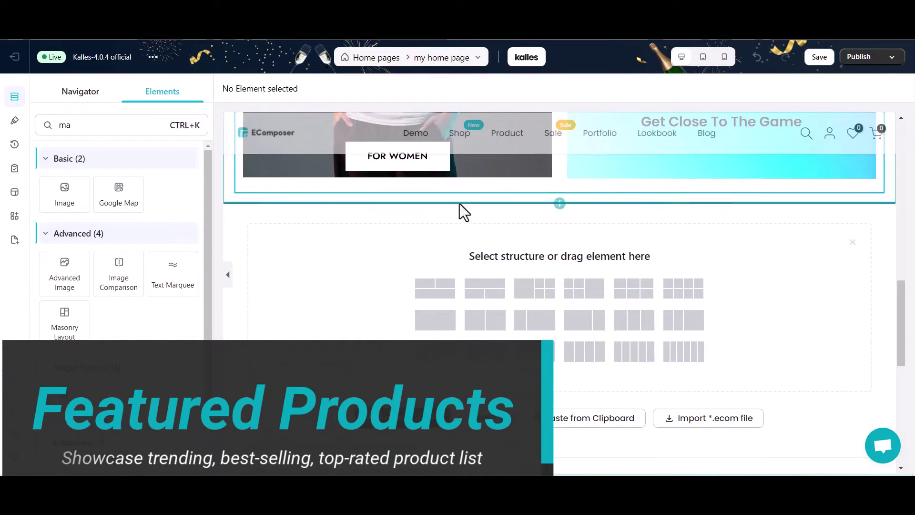
left_click(448, 328)
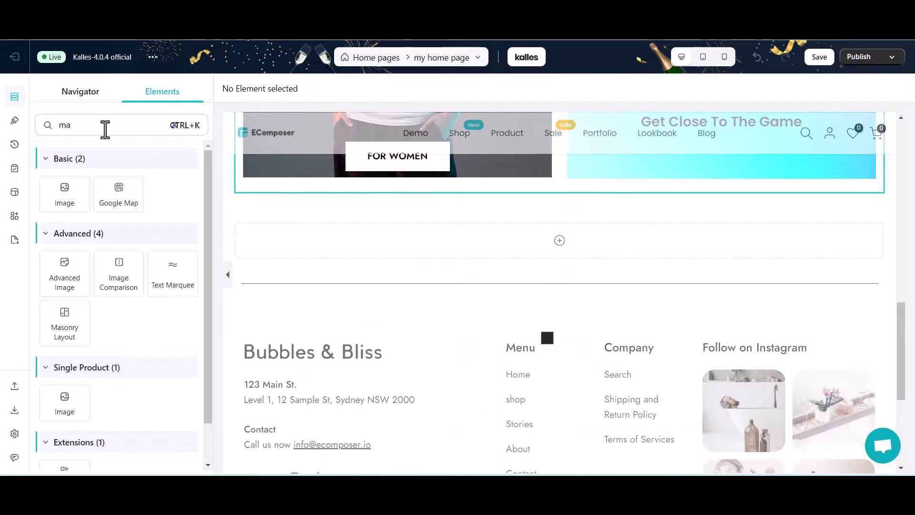
type("Produc")
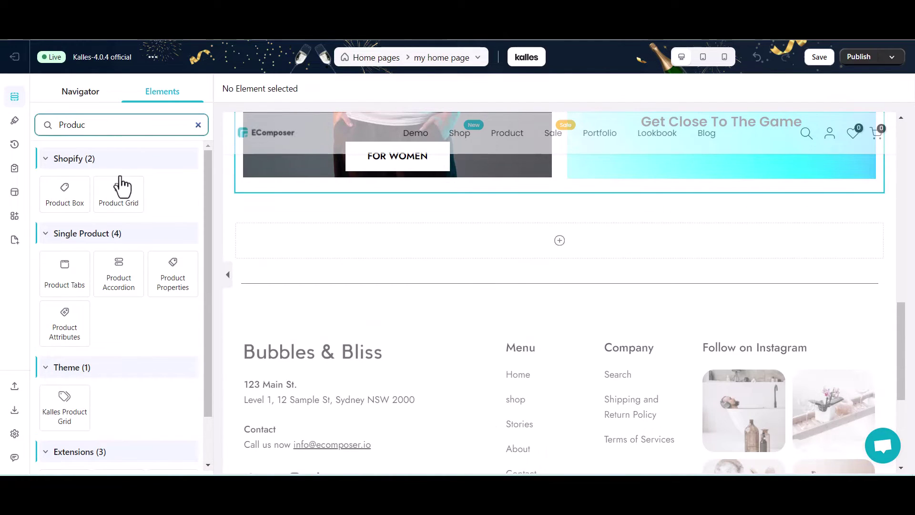
left_click_drag(230, 233, 304, 252)
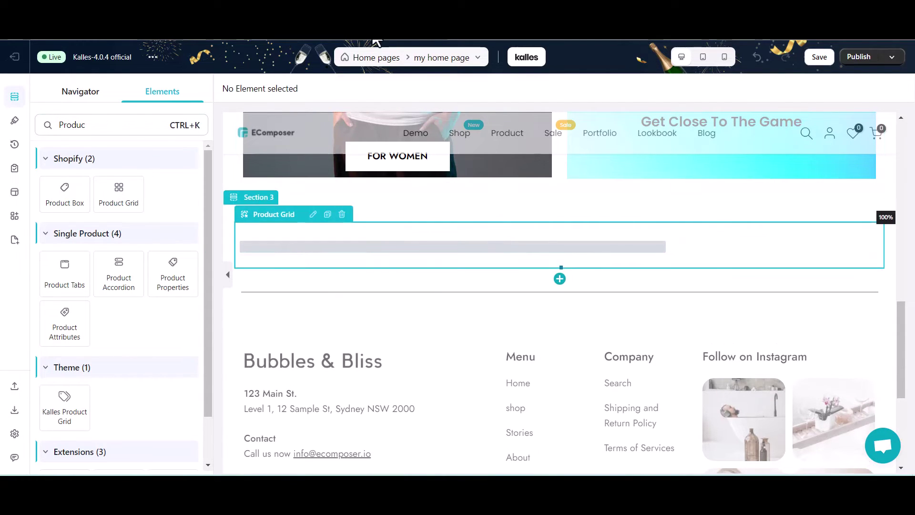
- Browse the product grid preset library and apply the Products Grid Preset with sweaters, shoes and a cap
scroll(102, 352, "down", 8)
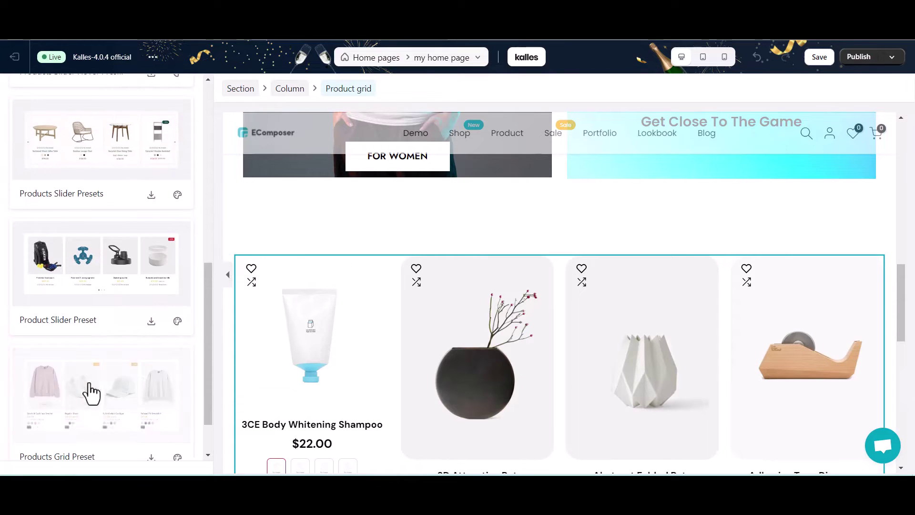
scroll(165, 391, "down", 2)
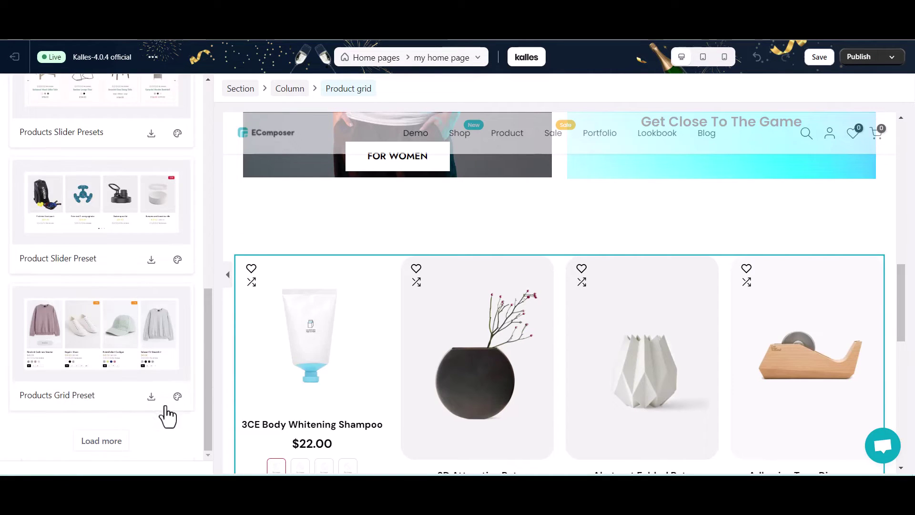
left_click(155, 405)
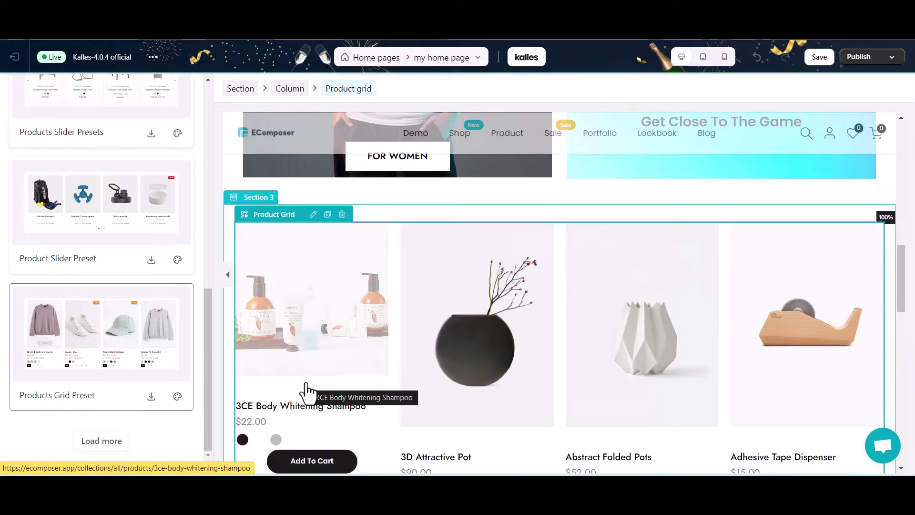
scroll(305, 392, "down", 4)
scroll(102, 204, "up", 10)
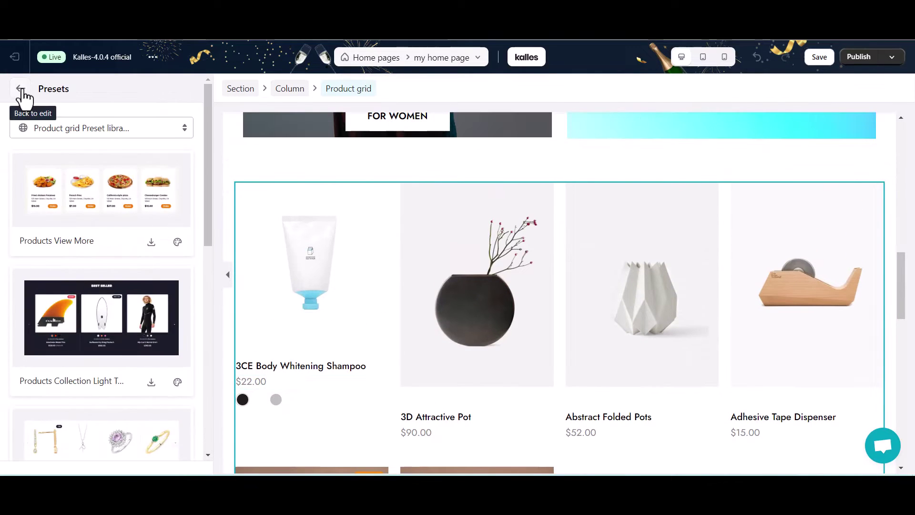
left_click(20, 88)
- Set the grid's product source to the vendor "EComposer Demo" and page through the products in the slider
scroll(92, 401, "down", 3)
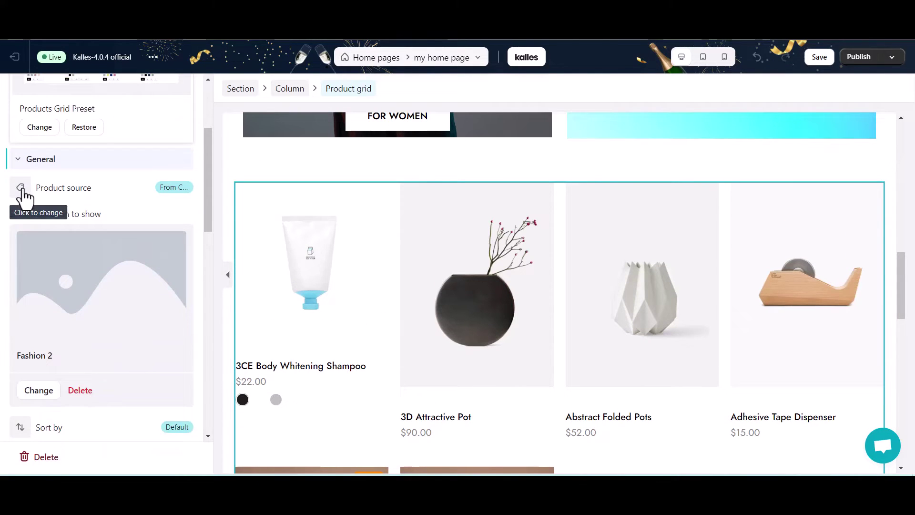
left_click(21, 191)
left_click(41, 267)
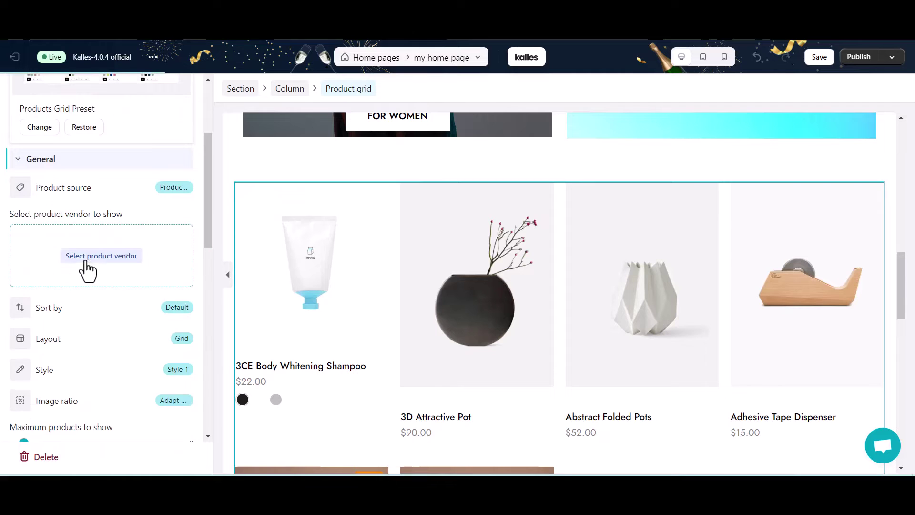
left_click(101, 256)
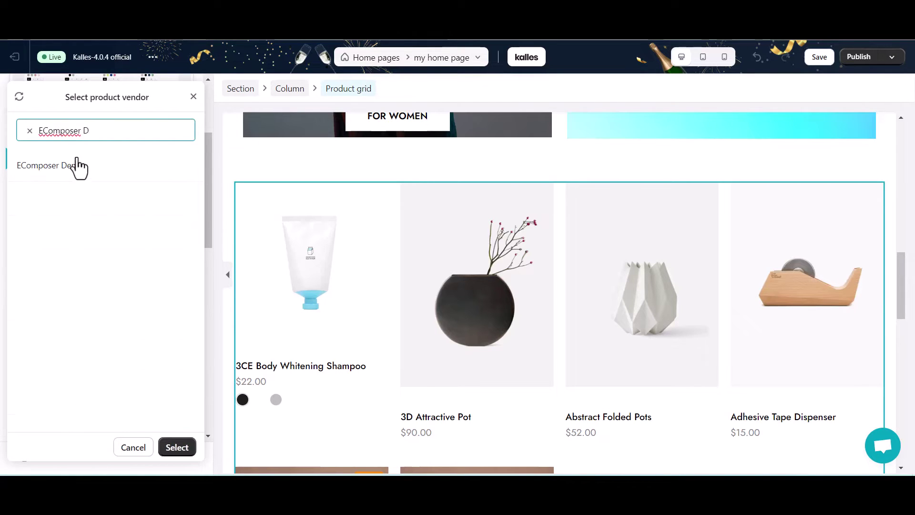
left_click(178, 448)
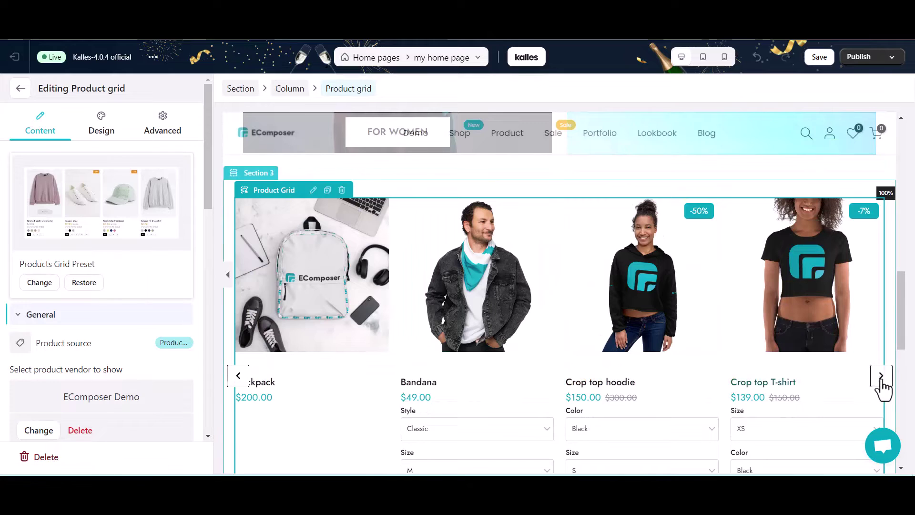
left_click(881, 376)
left_click(881, 376)
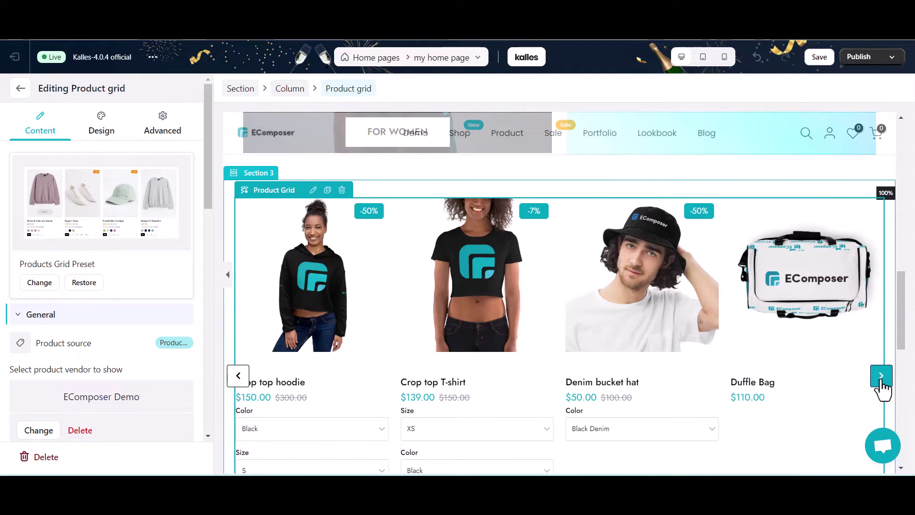
scroll(710, 390, "down", 7)
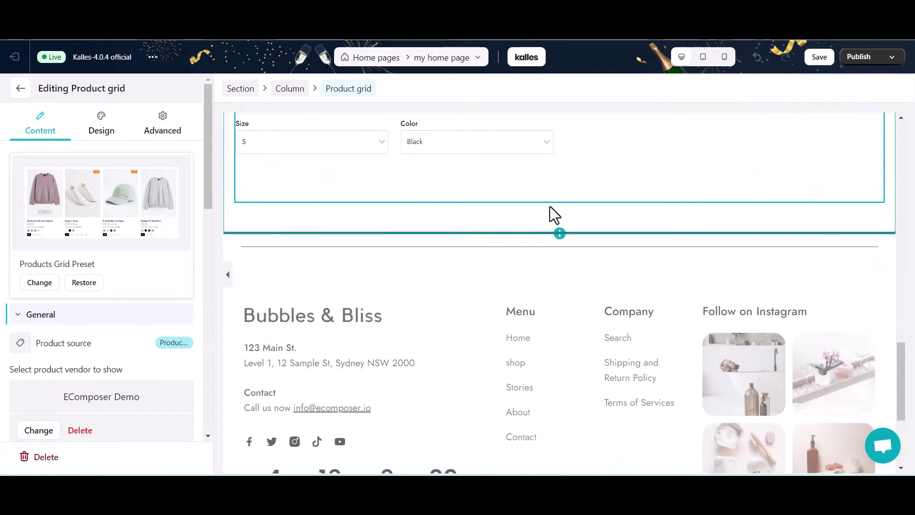
left_click(560, 236)
scroll(547, 346, "down", 1)
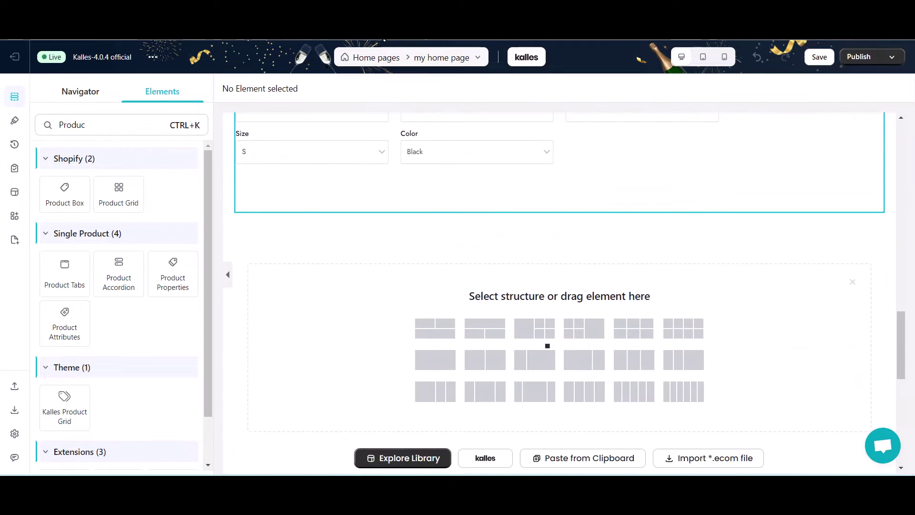
left_click(447, 357)
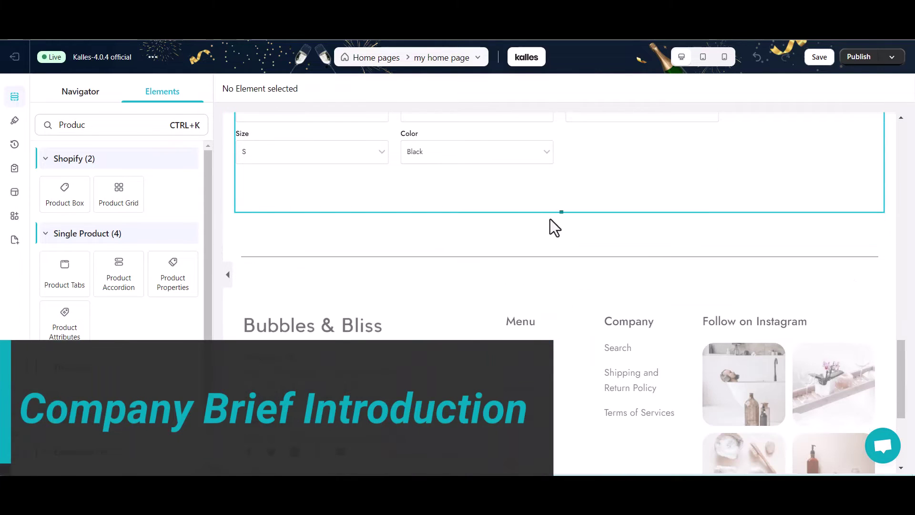
- Add a section with a wide and a narrow column below the product grid and set its column gap to Narrow
left_click(553, 245)
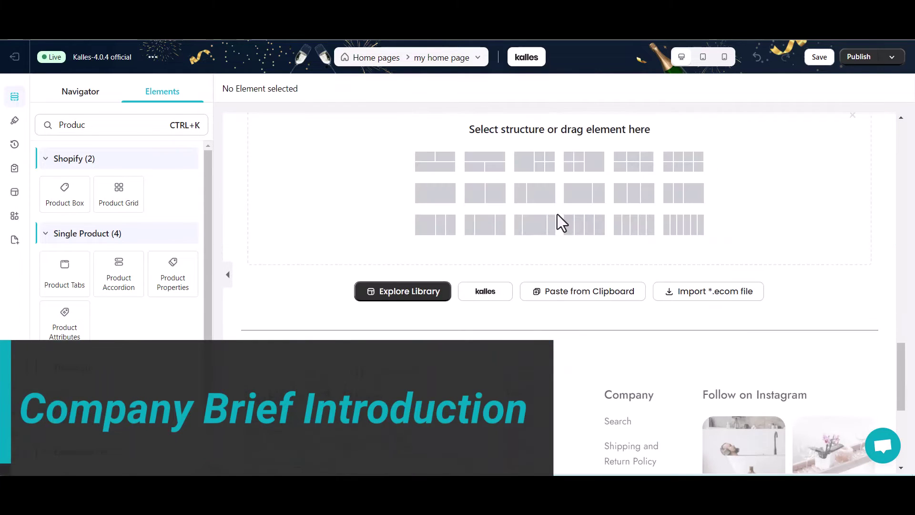
left_click(585, 196)
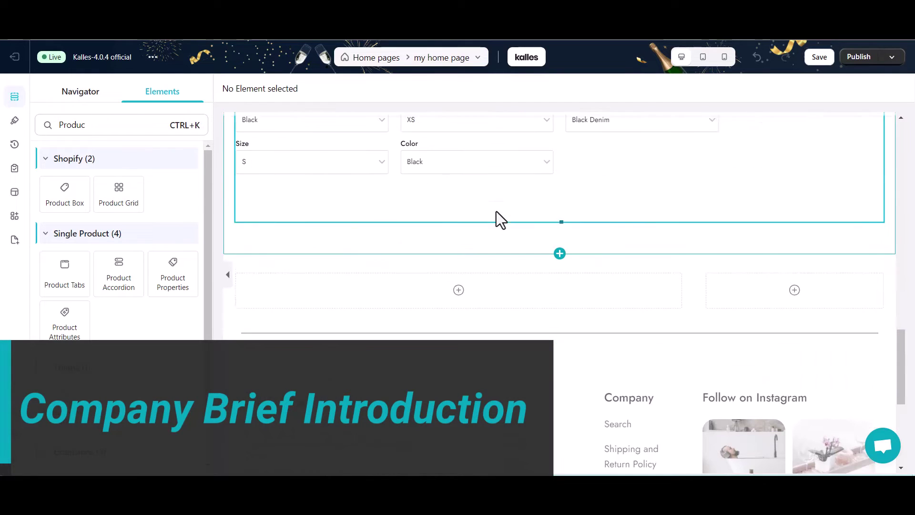
left_click(232, 243)
left_click(20, 249)
left_click(22, 325)
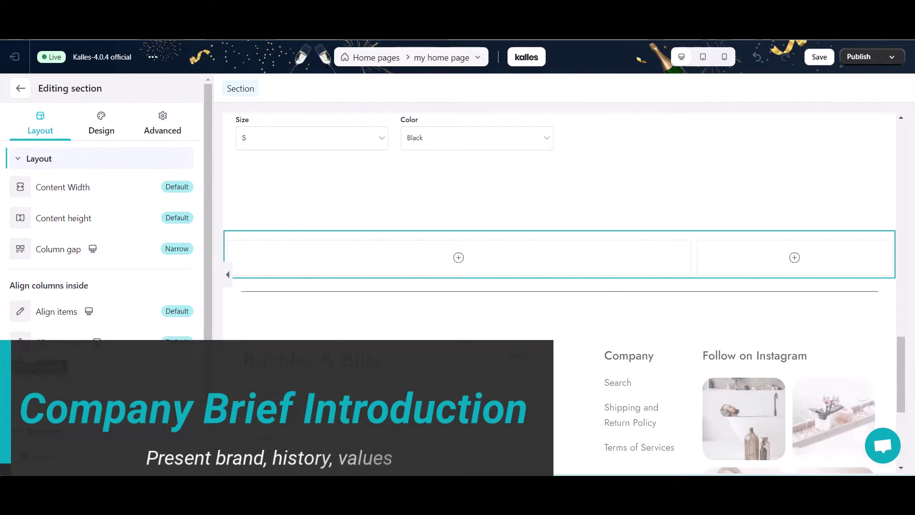
- Adjust the column alignment in the new section's layout settings
left_click(20, 342)
left_click(28, 229)
left_click(20, 311)
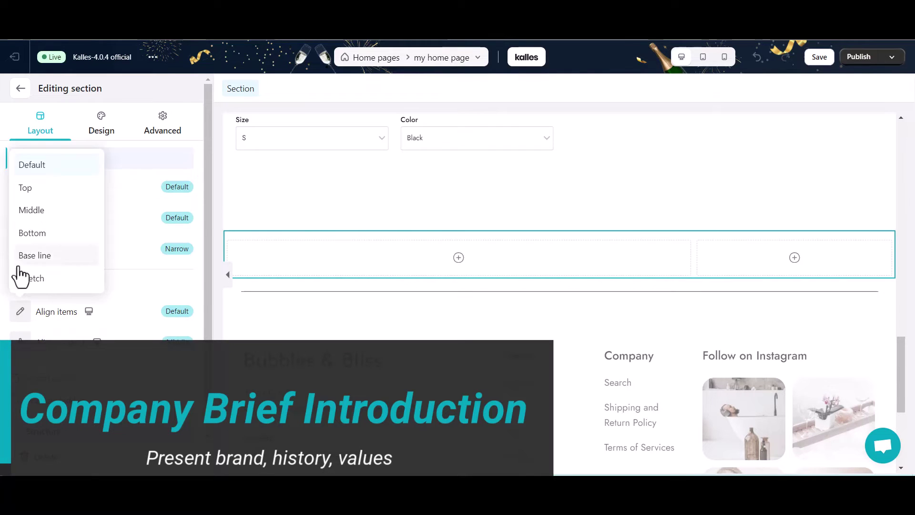
left_click(20, 91)
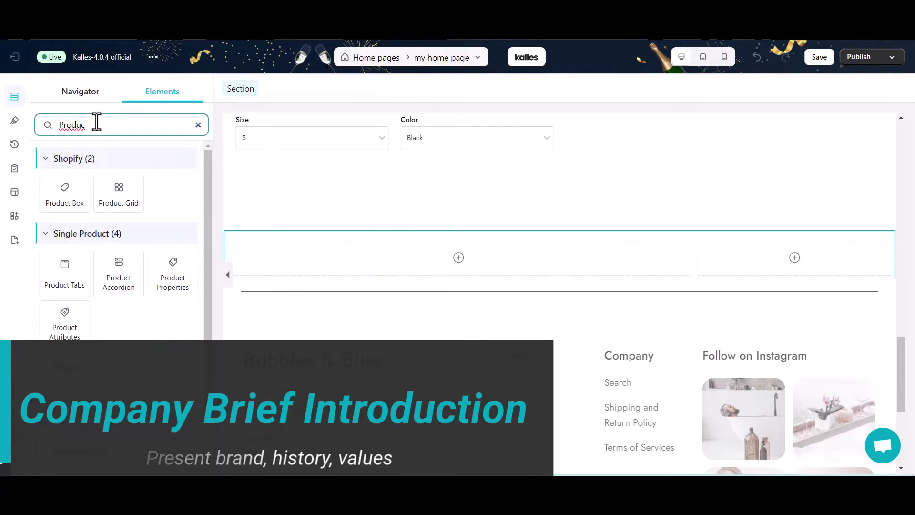
- Search the elements for "imag" and insert an Image element into the section's narrow column
key("ctrl+a")
type("p")
key("BackSpace")
type("imag")
left_click_drag(71, 190, 730, 267)
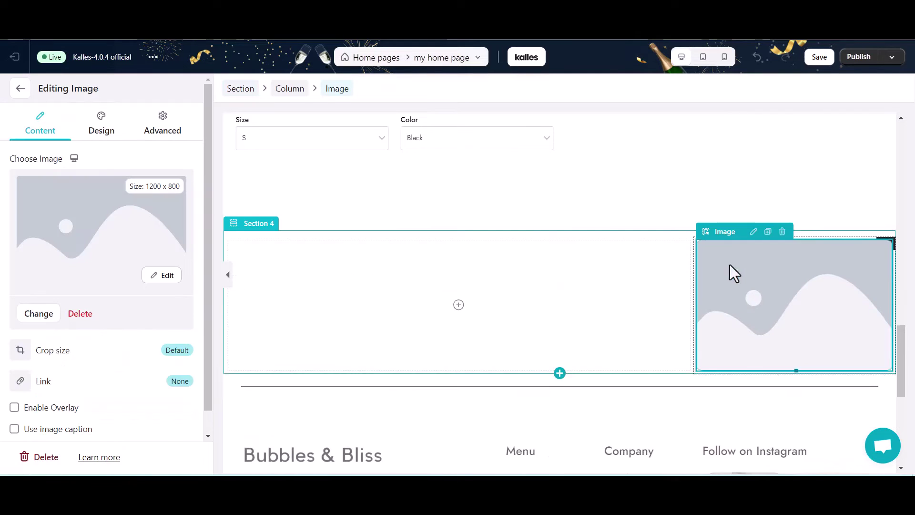
- Replace the placeholder in the section's narrow column with the uploaded backpack photo, searching the images for "backpack"
left_click(39, 314)
type("backpack")
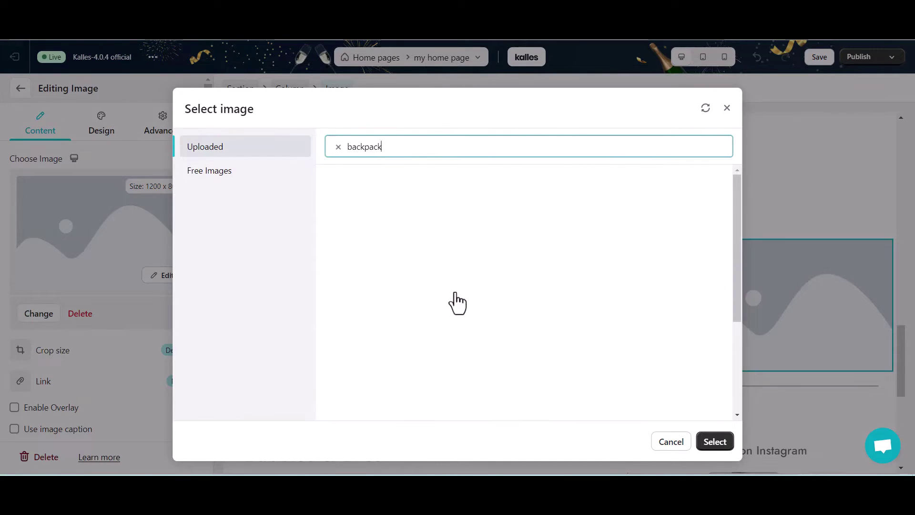
scroll(540, 376, "down", 3)
left_click(443, 324)
left_click(679, 446)
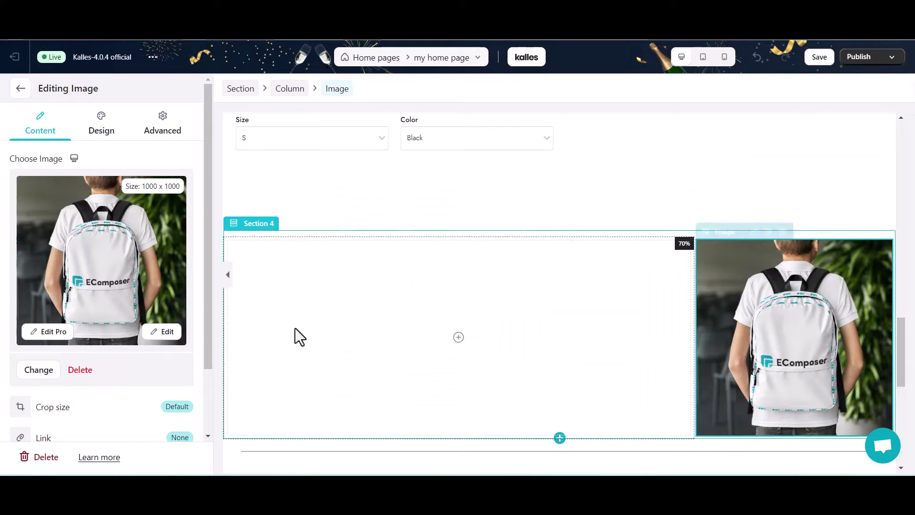
- Clear the element search and insert an Advanced Heading into the section's wide column without choosing a preset
left_click(20, 89)
key("BackSpace")
left_click(67, 158)
left_click(72, 180)
left_click_drag(173, 273, 380, 268)
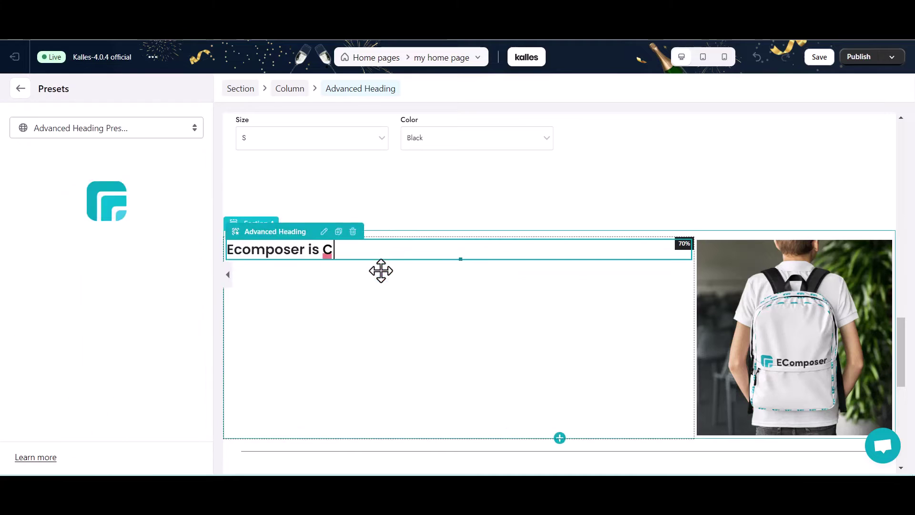
left_click(20, 88)
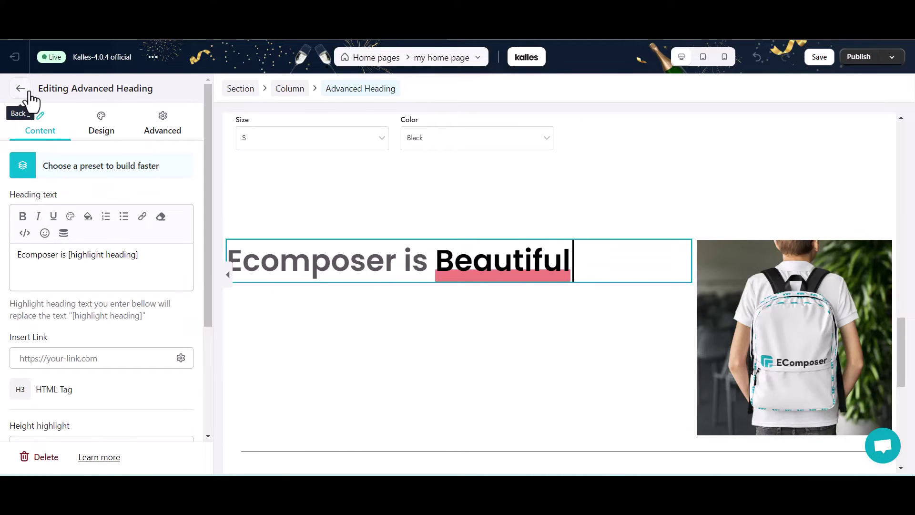
- Add Text below the heading: "The Next Generation Page Builder you need to create an awesome Shopify store that brings the irresistible shopping experiences for your customers."
left_click(29, 93)
left_click(48, 163)
left_click_drag(149, 205, 284, 313)
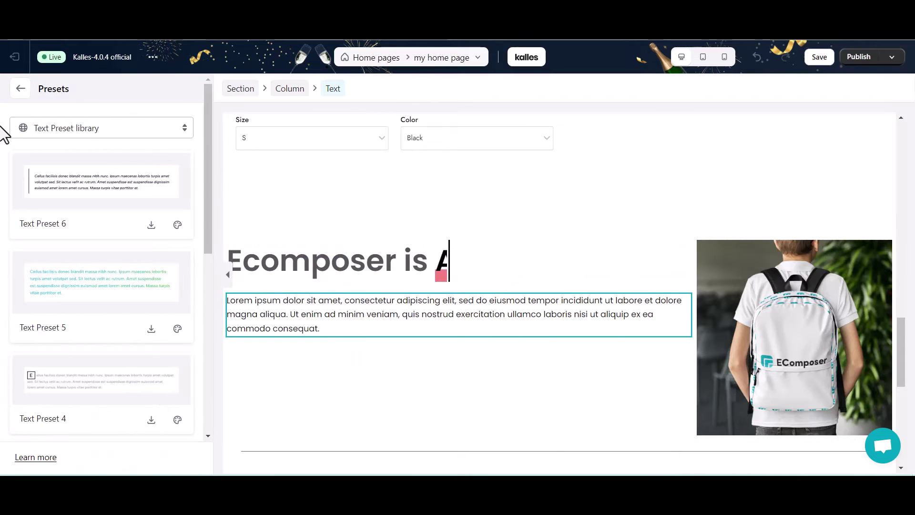
left_click(21, 88)
triple_click(108, 416)
type("The Next Generation Page Builder you need to create an awesome Shopify store that brings the irresistible shopping experiences for your customers.")
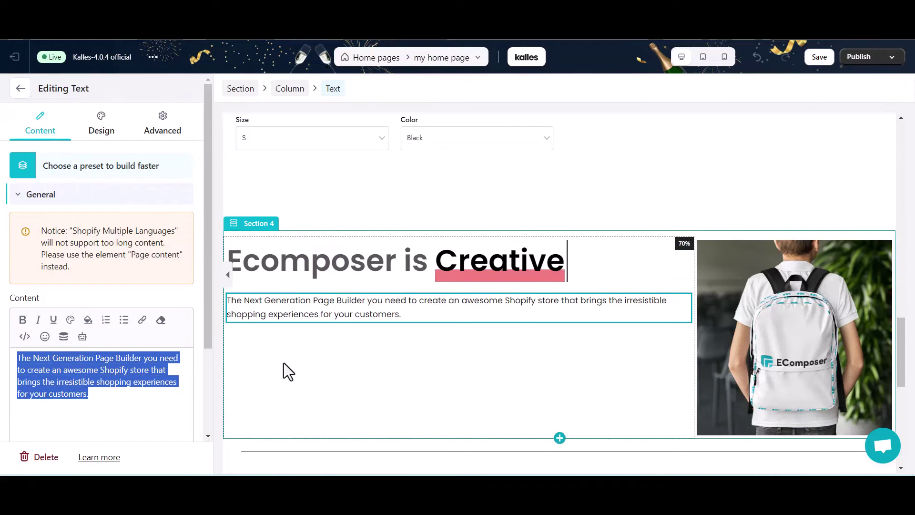
- Search the elements for "bu", insert a Button below the text, and change the heading's highlight colour to teal
left_click(20, 88)
left_click(90, 125)
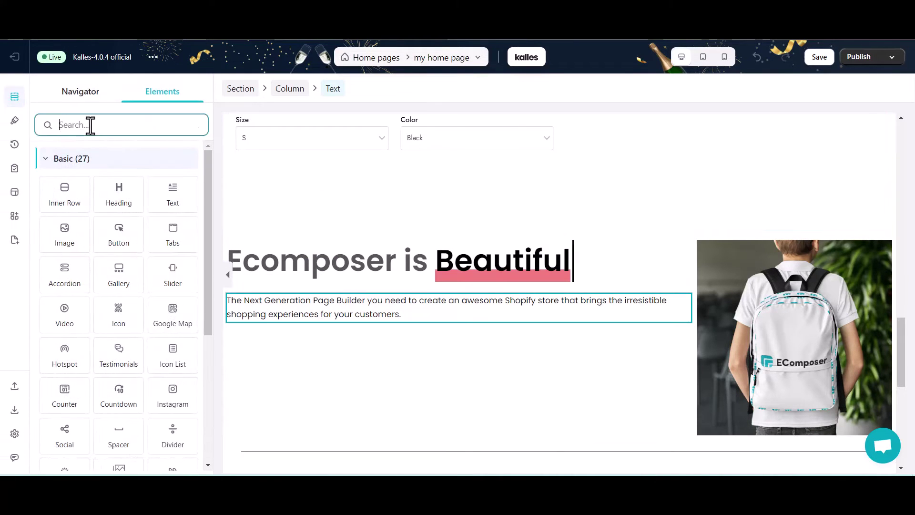
type("bu")
left_click_drag(78, 194, 270, 330)
scroll(110, 267, "down", 5)
left_click(118, 376)
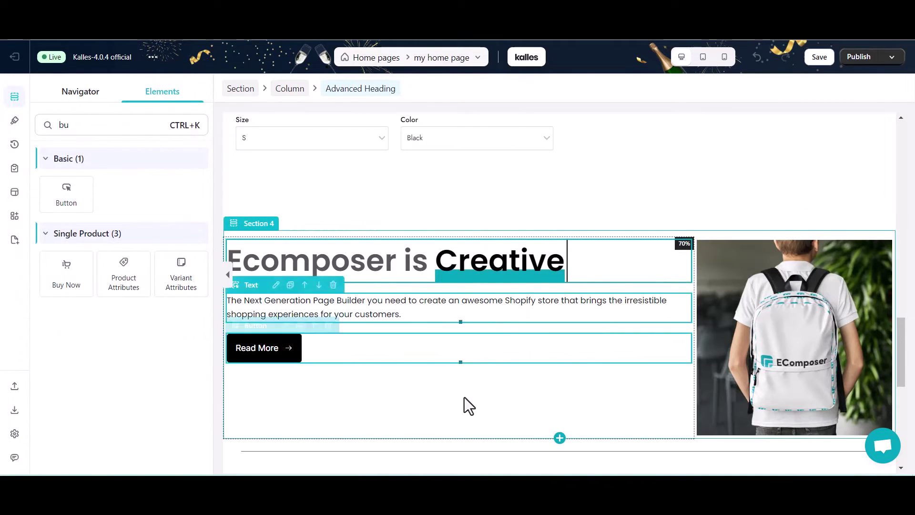
- Search the template library for "blog" and insert the Blog Featured section below the company introduction
scroll(553, 267, "down", 5)
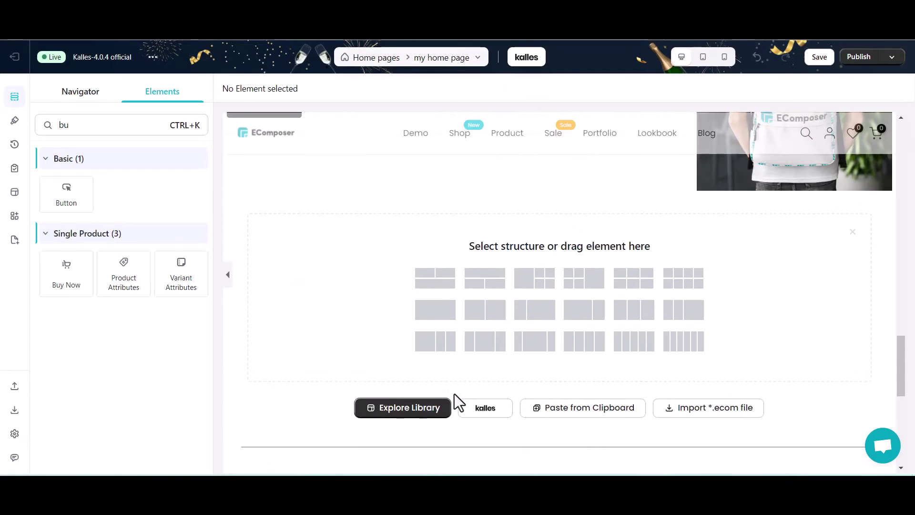
left_click(448, 405)
left_click(771, 76)
type("blog")
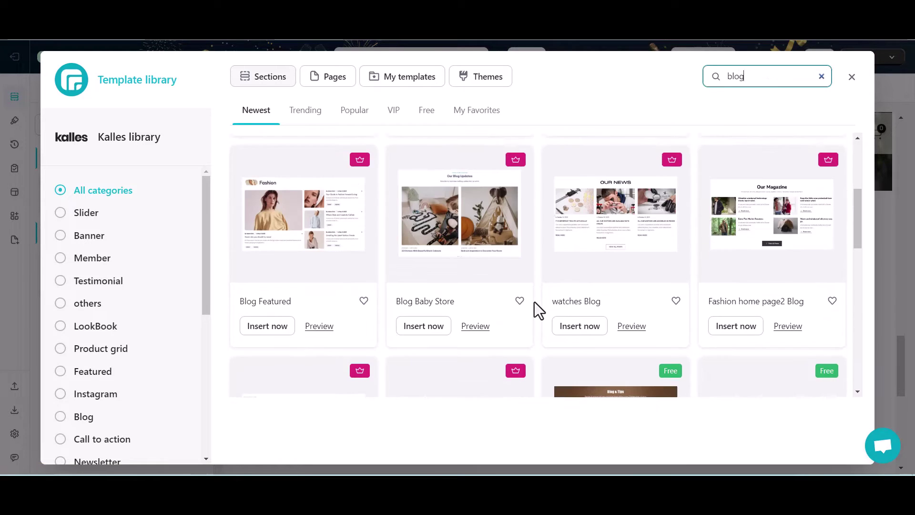
left_click(284, 312)
left_click(609, 353)
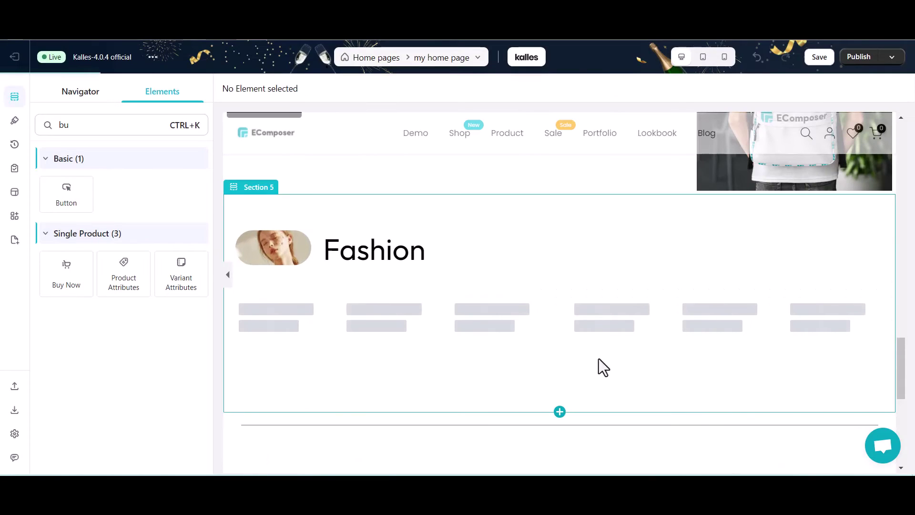
- Search the uploaded images for "ad" and replace the picture beside the Fashion title with the three-model tracksuit photo
left_click(292, 223)
left_click(38, 286)
left_click(371, 148)
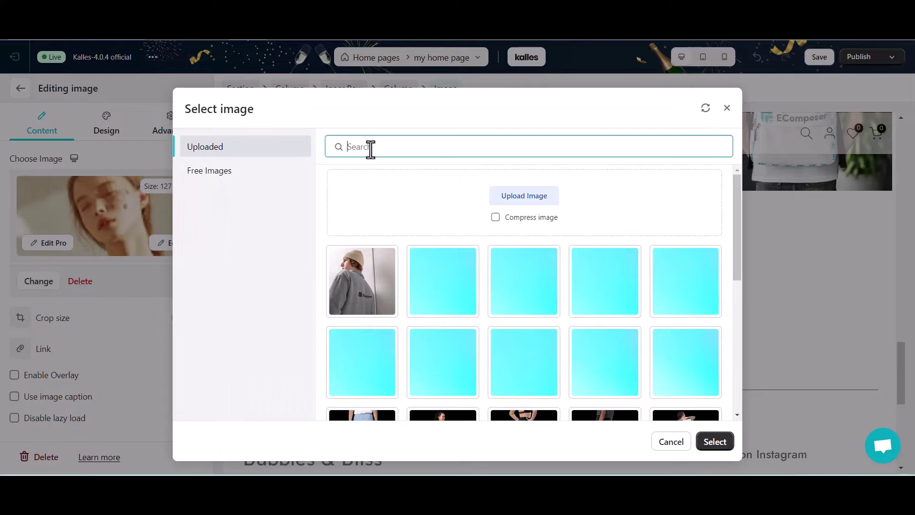
left_click(451, 307)
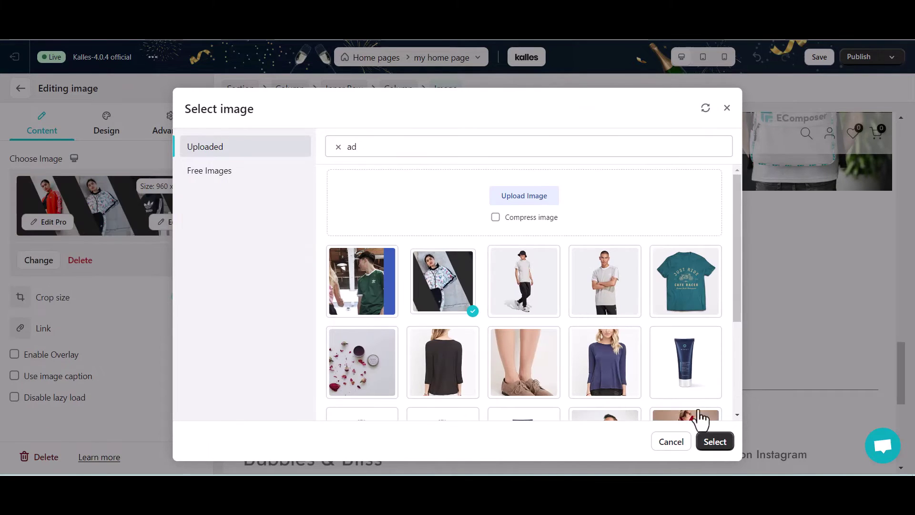
left_click(710, 439)
- Open the blog selection for the first Featured blog element in the Fashion section
left_click(374, 307)
left_click(89, 253)
left_click(87, 274)
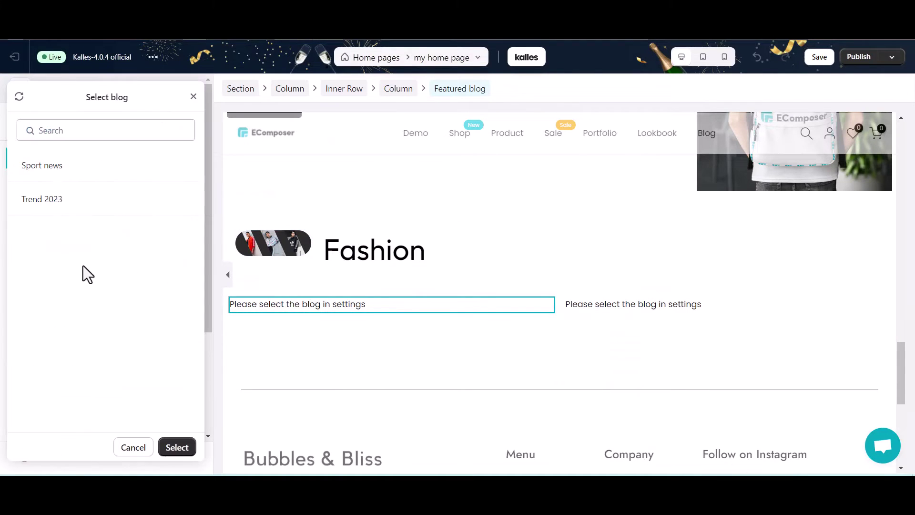
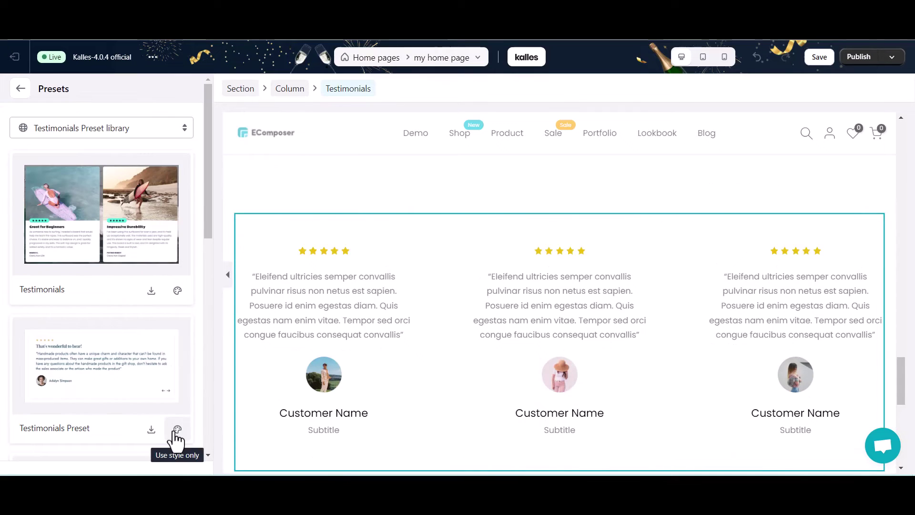
- Apply the full Testimonials Preset to the testimonials element and open the first testimonial item's settings for editing
left_click(151, 431)
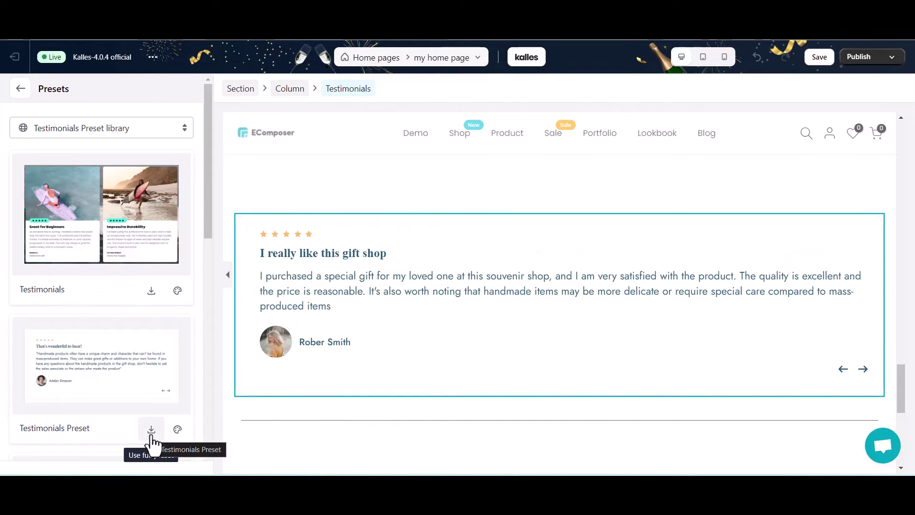
left_click(20, 89)
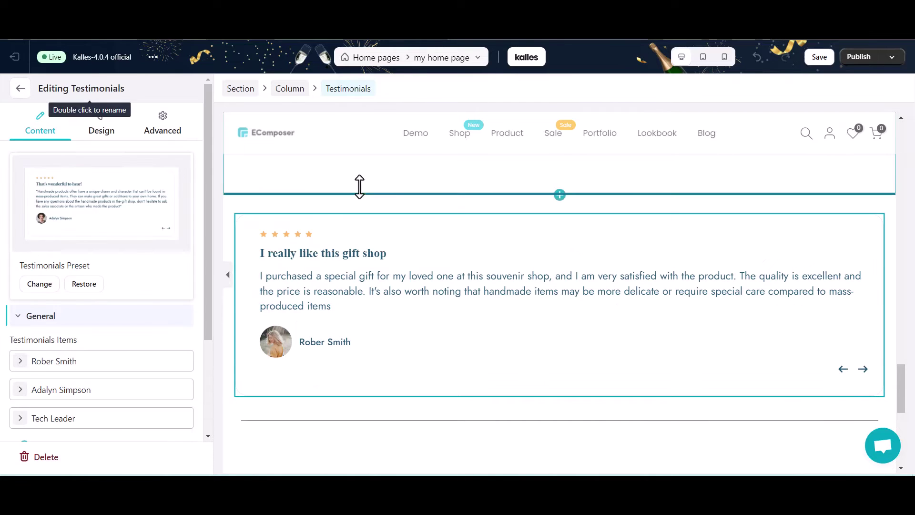
left_click(53, 362)
scroll(94, 392, "down", 5)
left_click(48, 312)
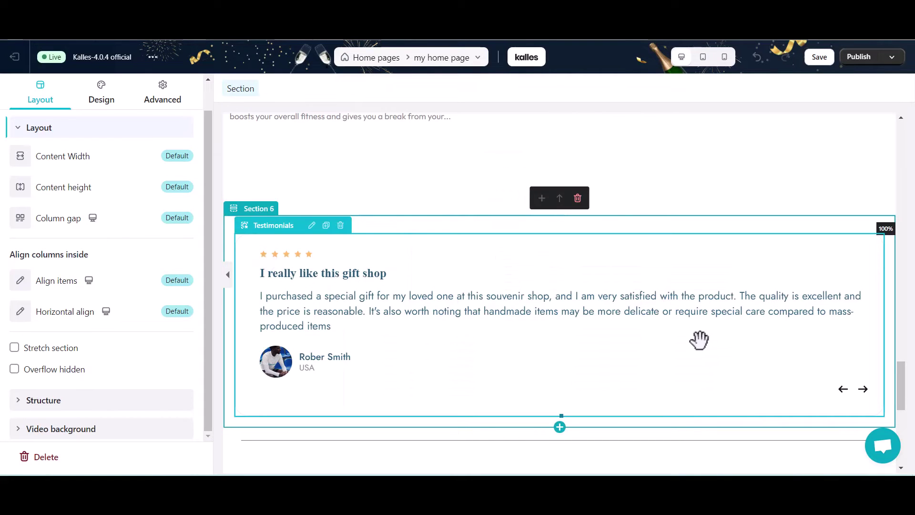
- Page through the testimonials in the slider to check each customer's entry and return to the elements list
left_click(864, 400)
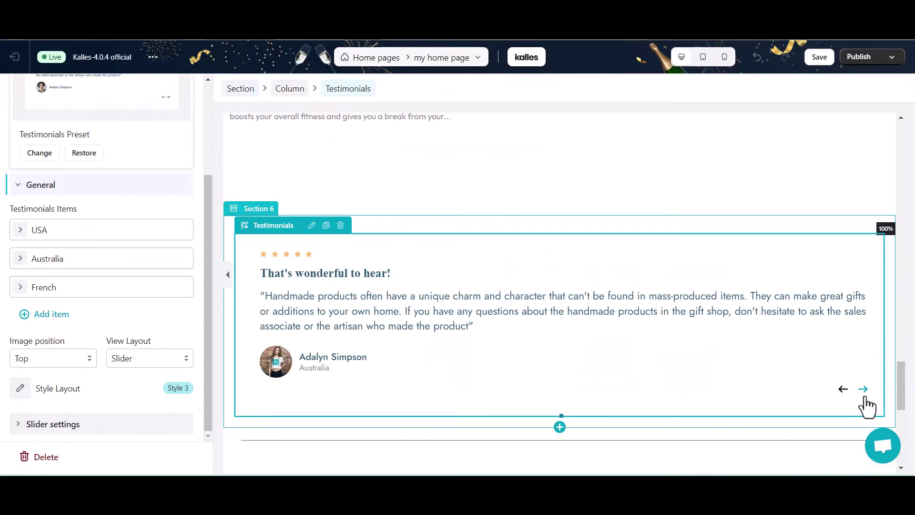
left_click(864, 400)
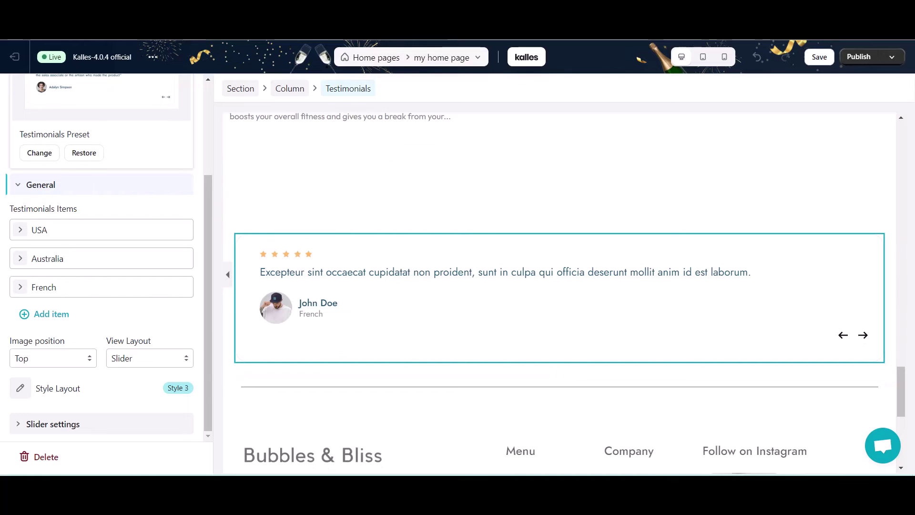
left_click(20, 89)
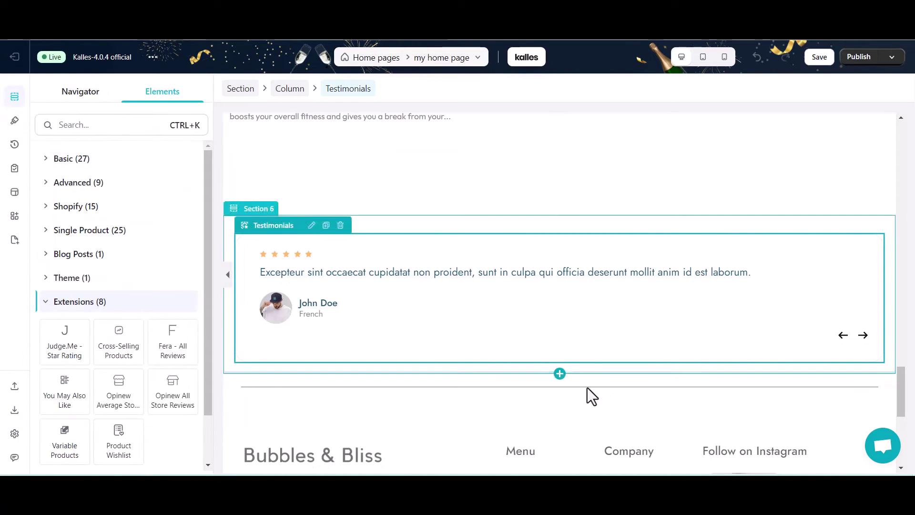
- Install the "Fera - Overall Rating" extension from the extension library and insert it as a new section below the testimonials
left_click(555, 378)
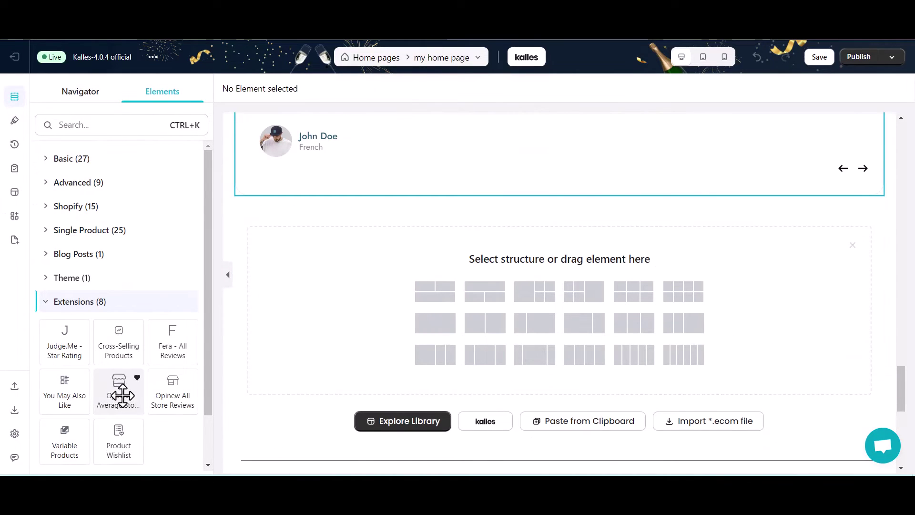
scroll(123, 448, "down", 2)
left_click(123, 457)
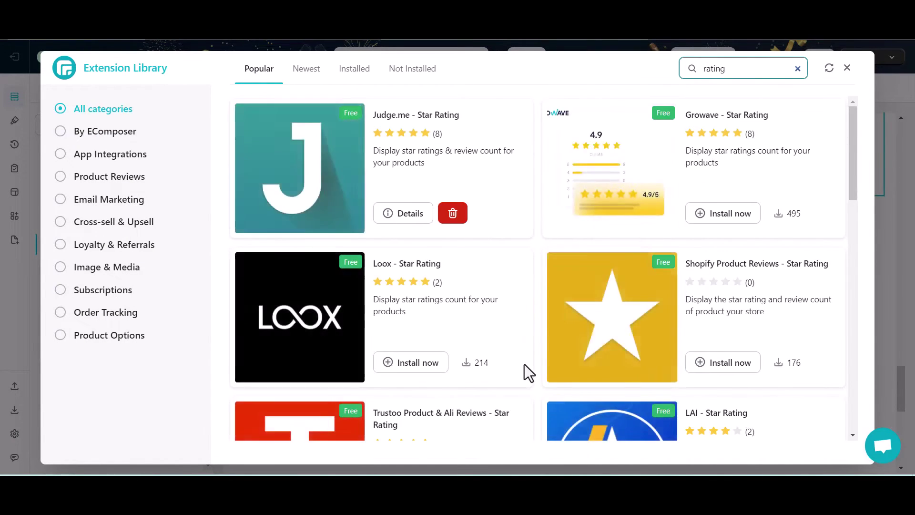
scroll(525, 364, "down", 10)
left_click(410, 411)
left_click(602, 307)
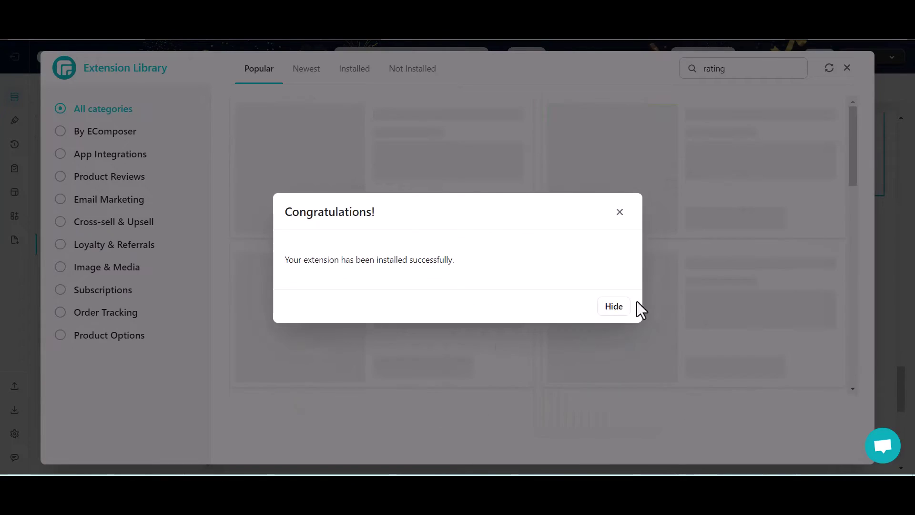
left_click(637, 306)
left_click(737, 82)
left_click(848, 71)
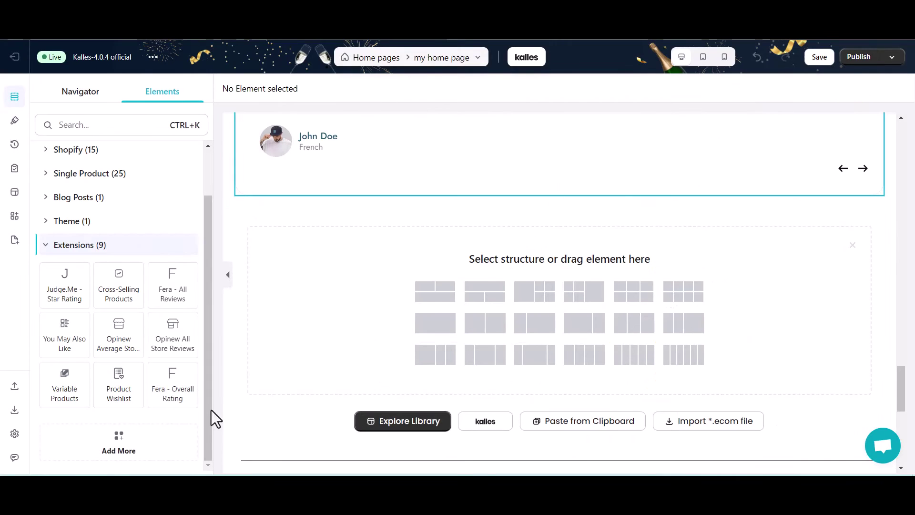
left_click_drag(173, 396, 435, 257)
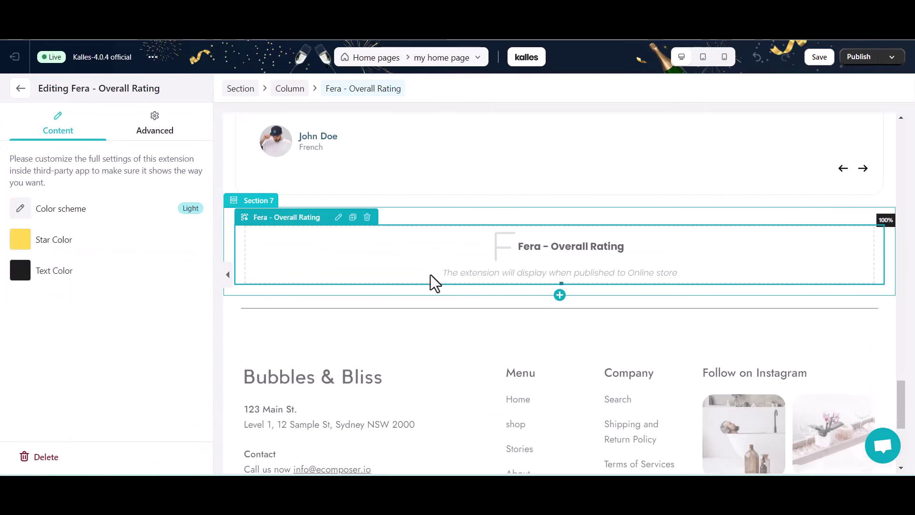
- Add a single-column section below the Fera rating, search the elements for "soci", and insert a Social element into it
left_click(564, 294)
scroll(473, 272, "up", 2)
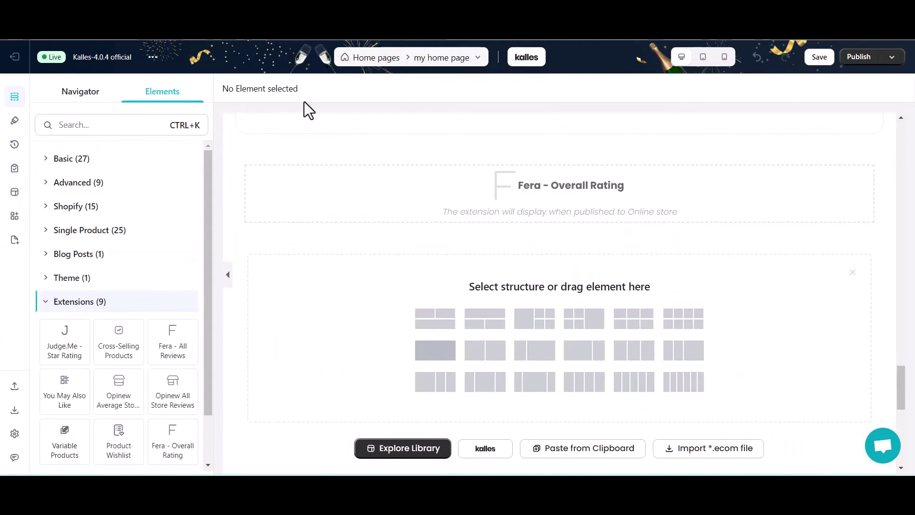
left_click(443, 355)
left_click(95, 124)
type("soci")
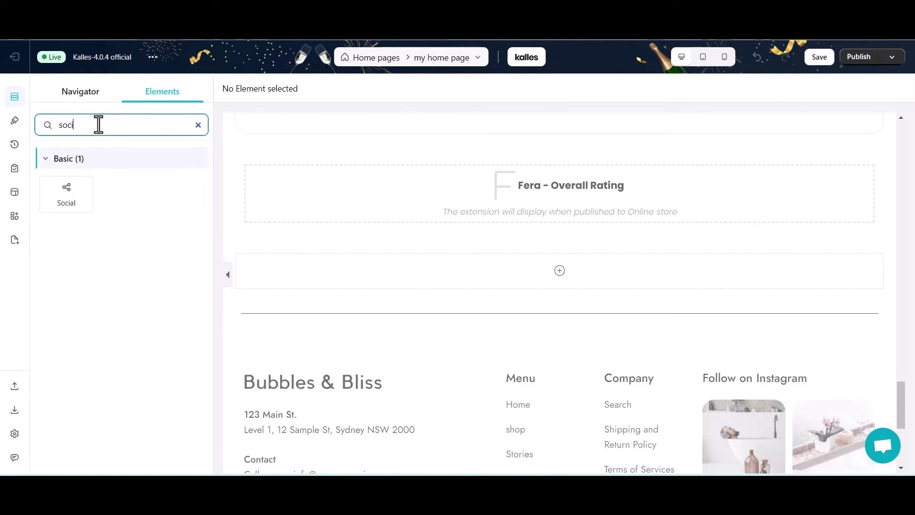
left_click_drag(66, 193, 381, 270)
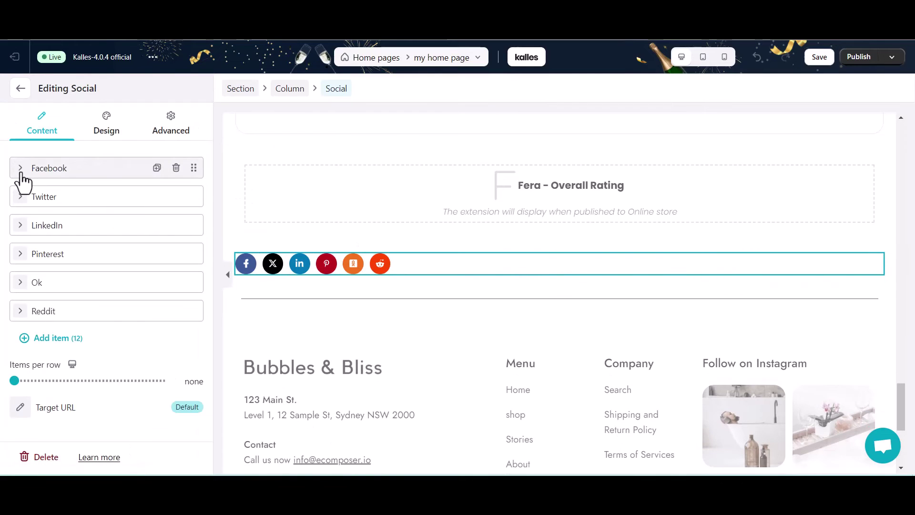
- Expand the Facebook item of the Social element to examine its network and view options
left_click(22, 172)
left_click(31, 210)
left_click(47, 203)
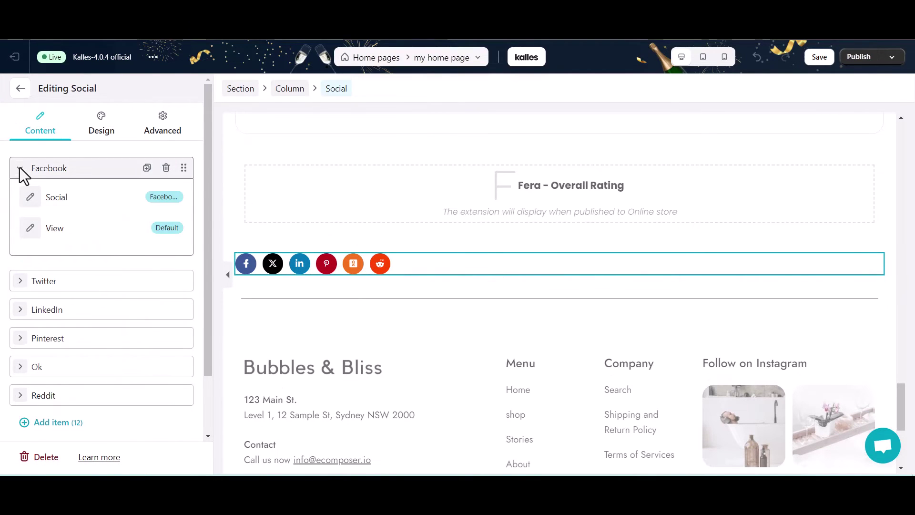
- Insert a Heading below the social icons and set its text to "Subscribe to our newsletter"
left_click(20, 88)
double_click(94, 123)
key("BackSpace")
left_click_drag(116, 193, 337, 327)
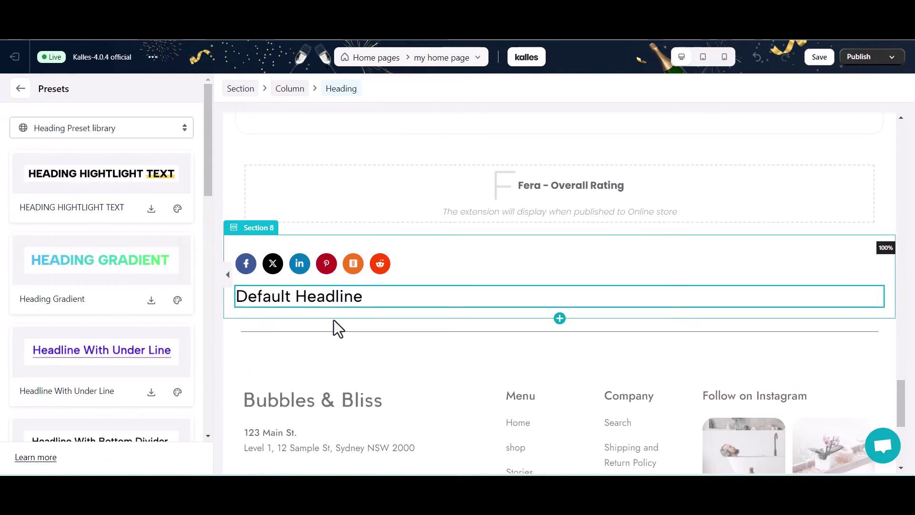
left_click(17, 89)
key("ctrl+a")
type("Subscribe")
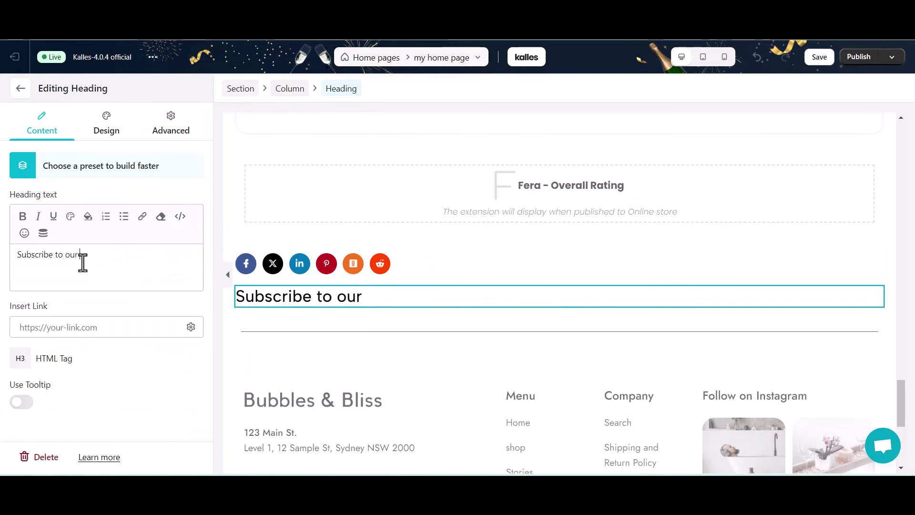
- Insert a Text element below the heading reading "Join our newsletter and become part of the exclusive EComposer community!"
left_click(21, 89)
left_click_drag(173, 188, 339, 314)
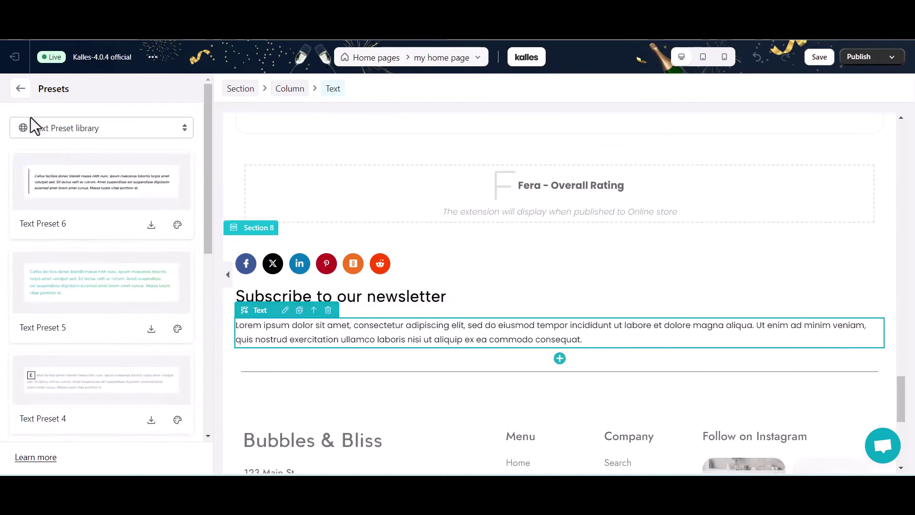
left_click(18, 88)
key("ctrl+a")
key("ctrl+v")
- Search the elements for "new" and insert a Newsletter element below the newsletter text
left_click(21, 88)
type("new")
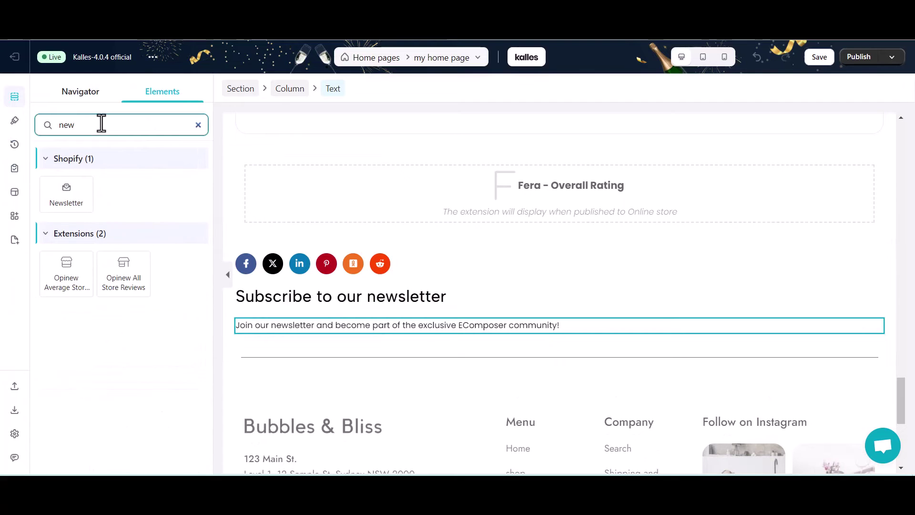
left_click_drag(66, 188, 328, 332)
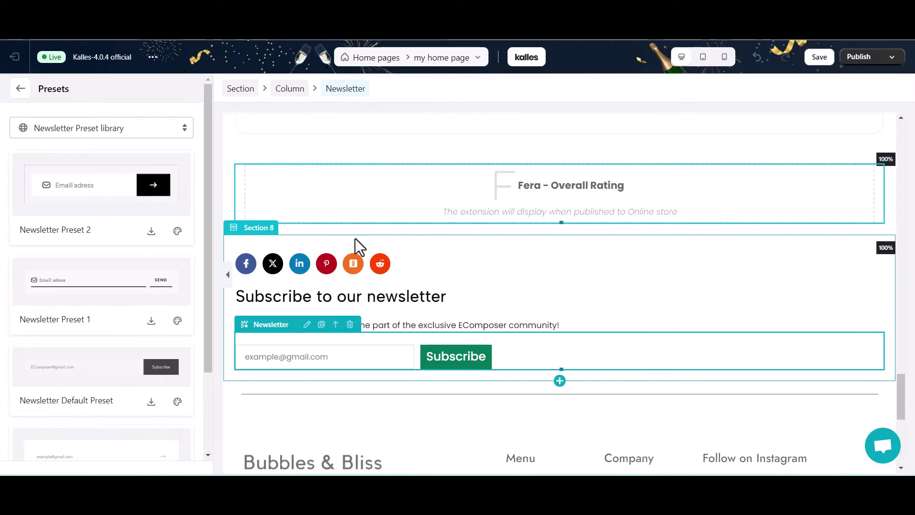
- Move the Social element below the Newsletter element in Section 8
mouse_move(247, 283)
left_mouse_down()
mouse_move(245, 357)
mouse_move(257, 365)
left_mouse_up()
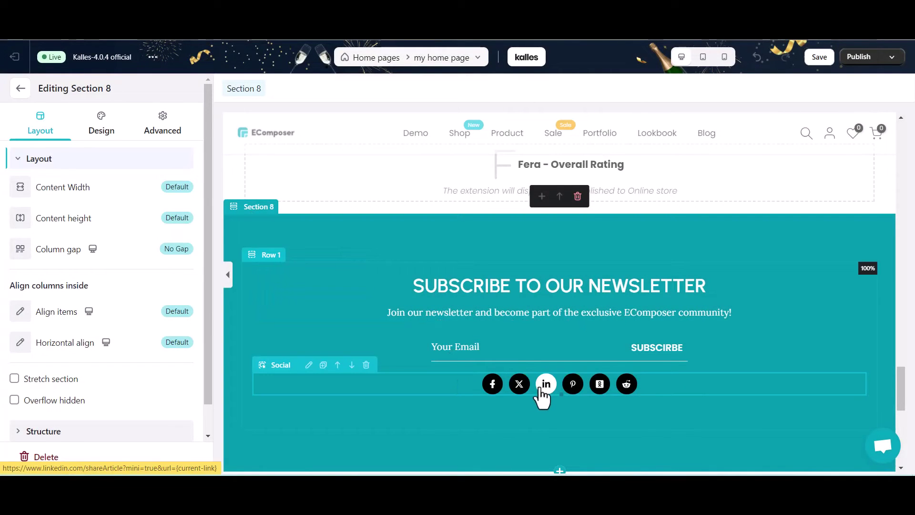
scroll(529, 277, "up", 15)
scroll(525, 270, "down", 5)
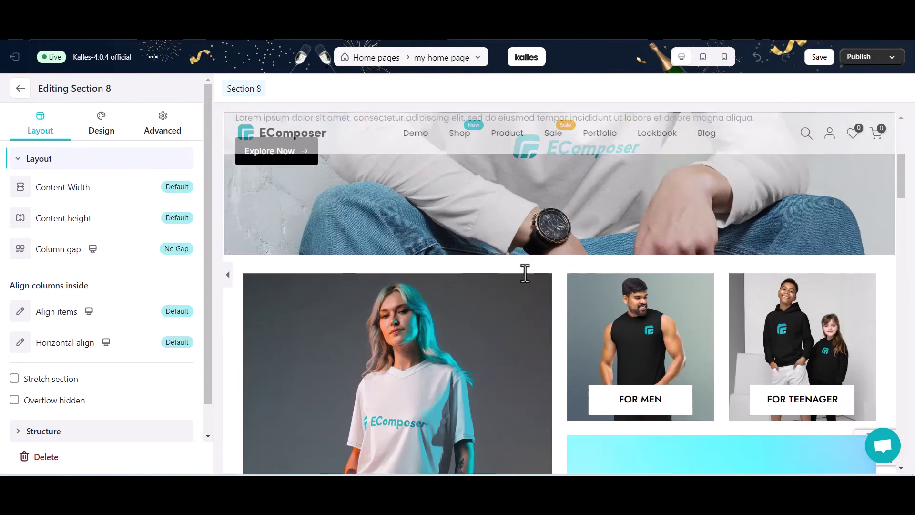
- Save and publish the "my home page" template with Overwrite Shopify default homepage enabled
left_click(860, 57)
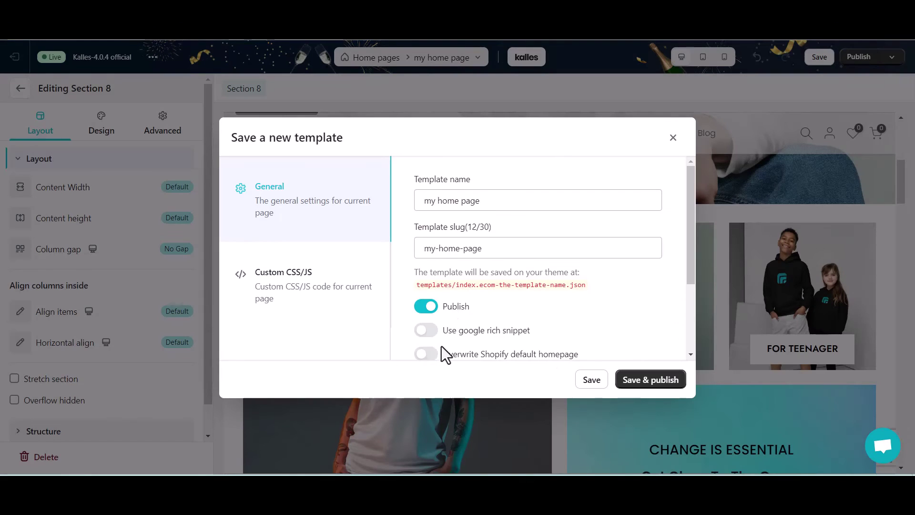
scroll(446, 355, "down", 2)
left_click(424, 259)
left_click(621, 378)
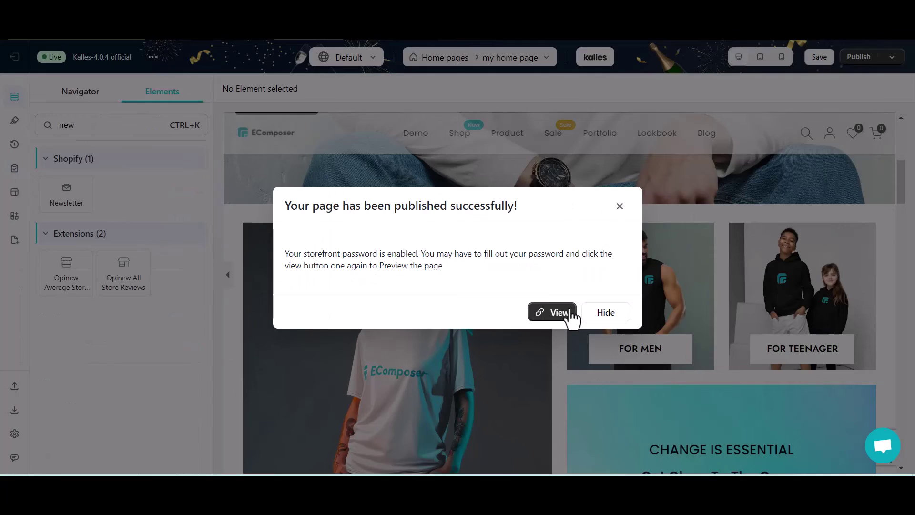
- View the published home page and examine its sections from the banner down to the newsletter
left_click(569, 311)
scroll(605, 172, "down", 3)
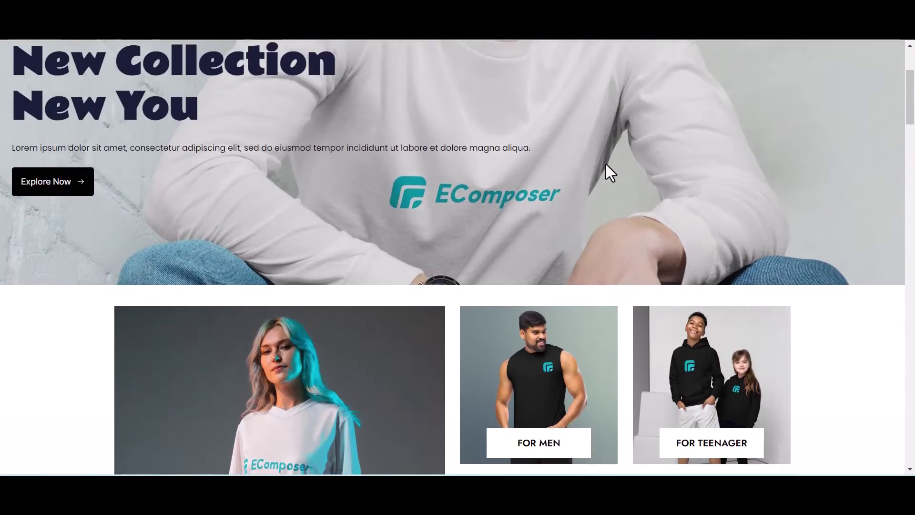
scroll(606, 164, "down", 10)
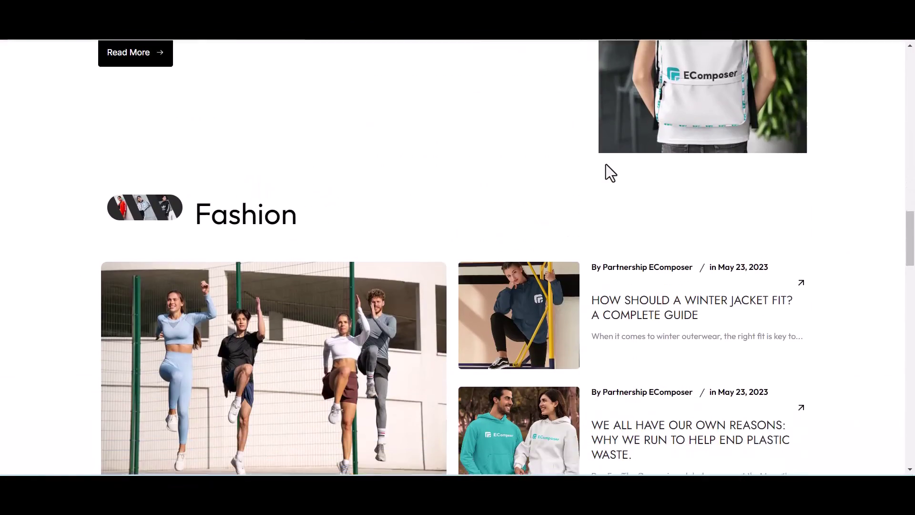
scroll(605, 164, "down", 10)
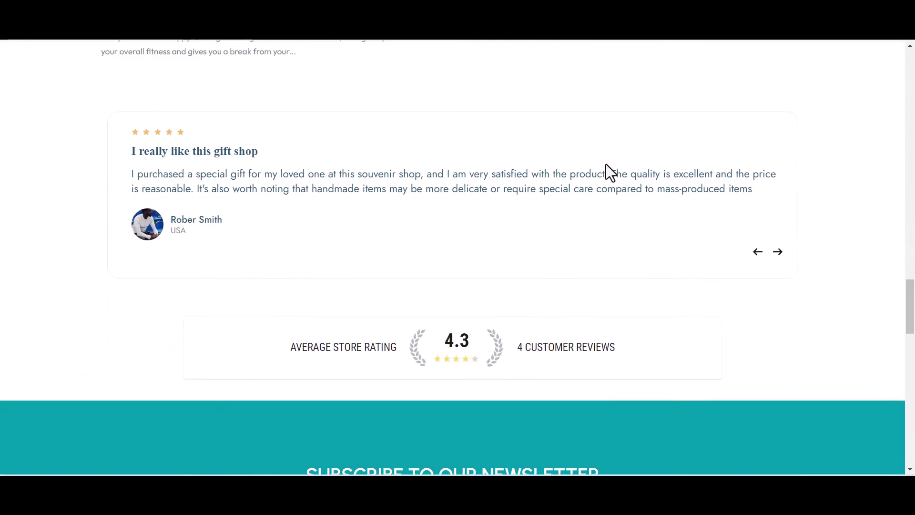
scroll(606, 165, "down", 3)
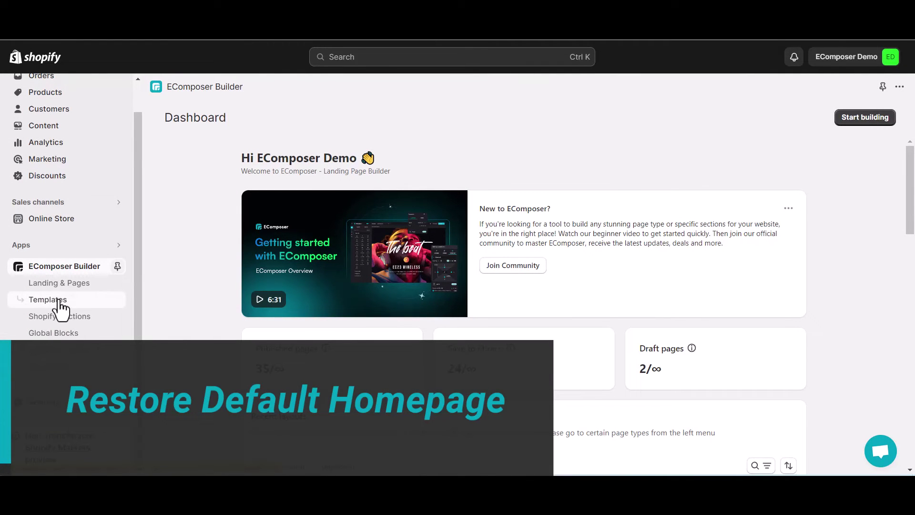
- Restore the Shopify Default Homepage to the original theme template from EComposer's home page templates, accepting the revert
left_click(60, 301)
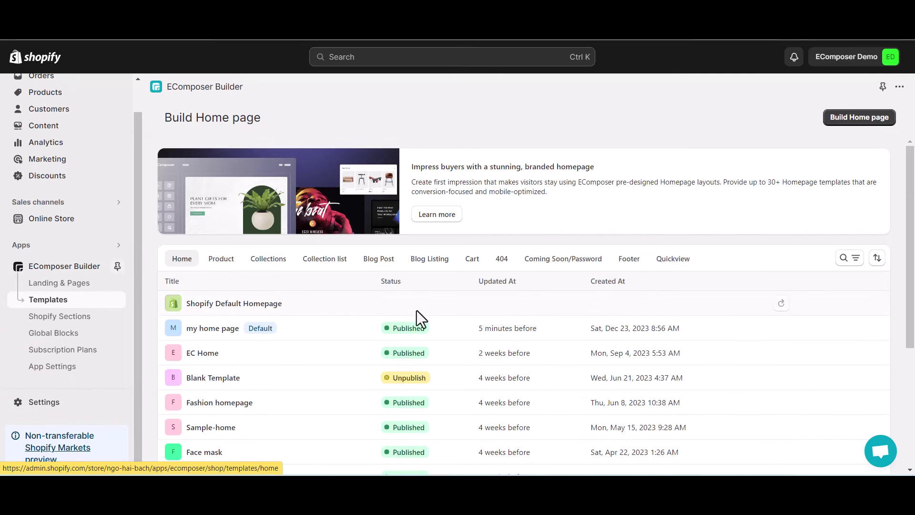
scroll(419, 316, "down", 1)
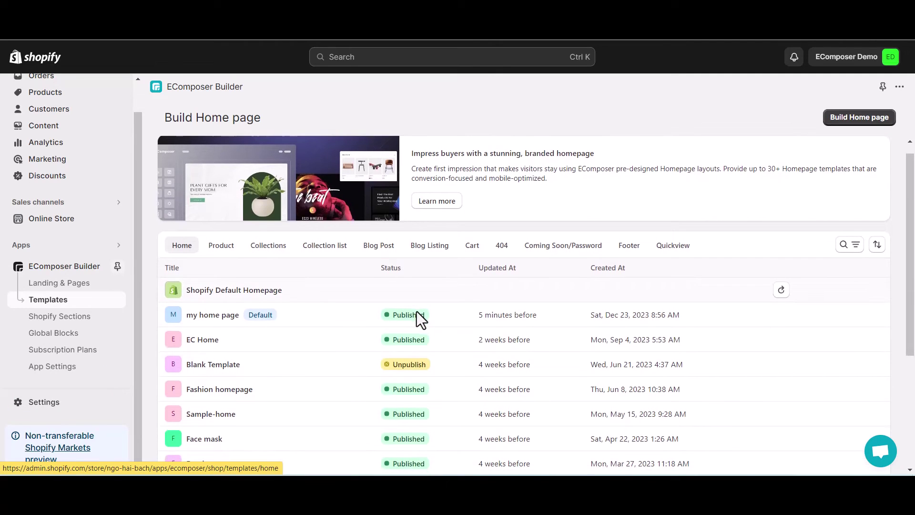
left_click(780, 296)
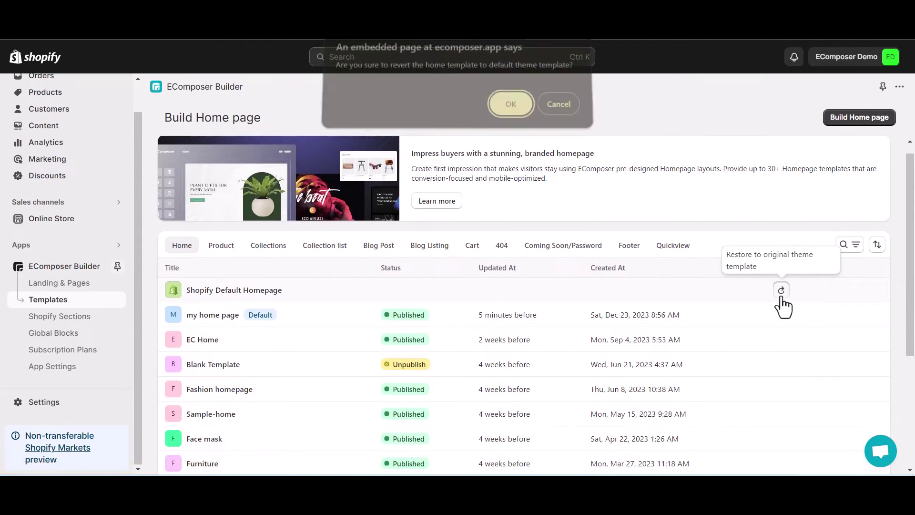
left_click(511, 116)
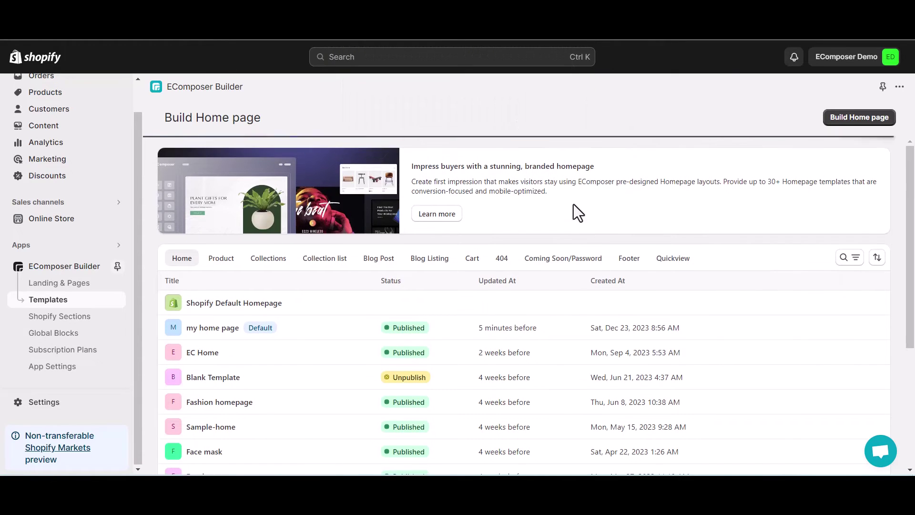
- View the live store from the Online Store themes page and examine its home page from the banner to the featured products
left_click(79, 217)
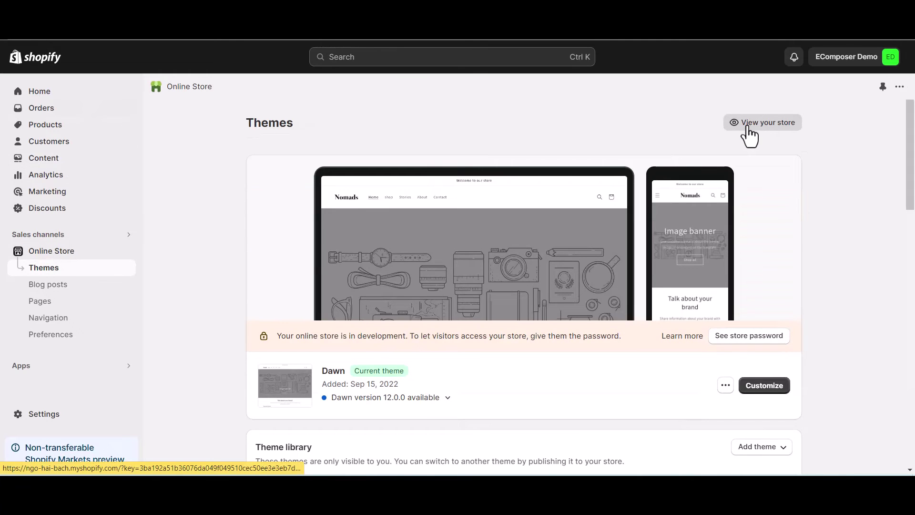
left_click(750, 125)
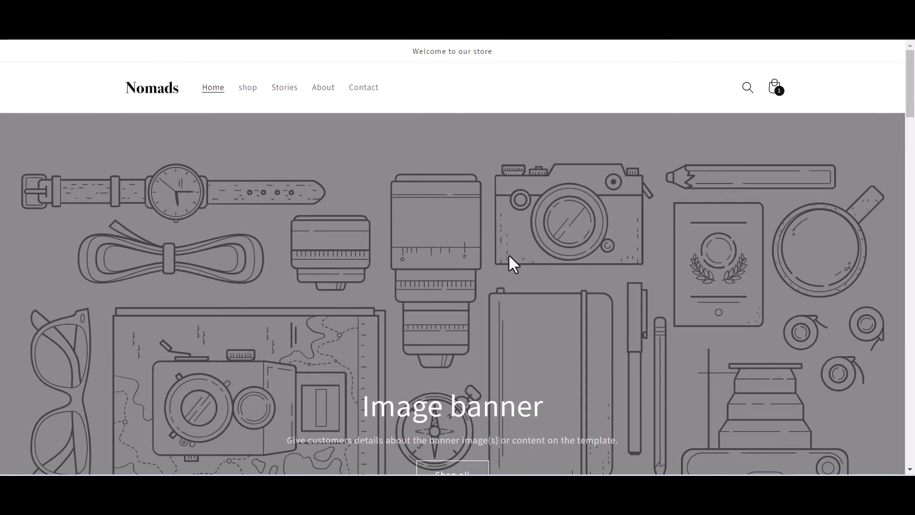
scroll(510, 257, "down", 15)
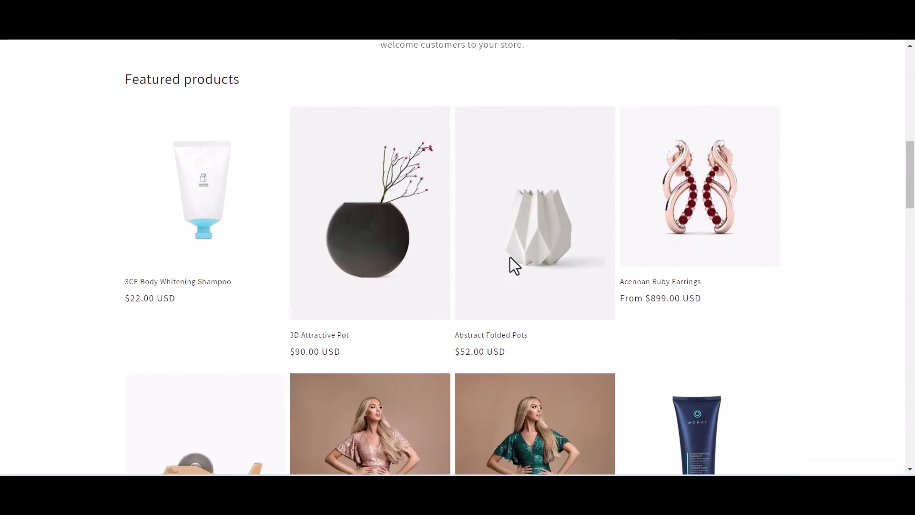
scroll(510, 256, "down", 3)
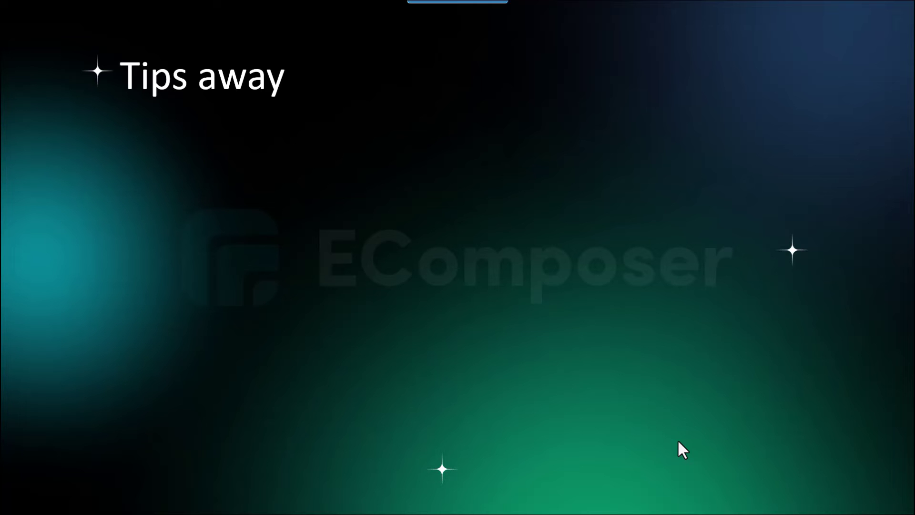
key("Right")
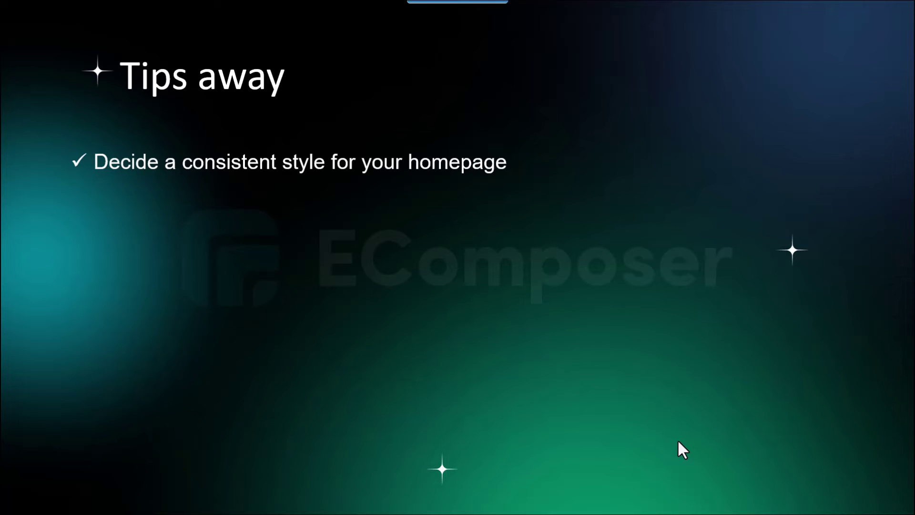
key("Right")
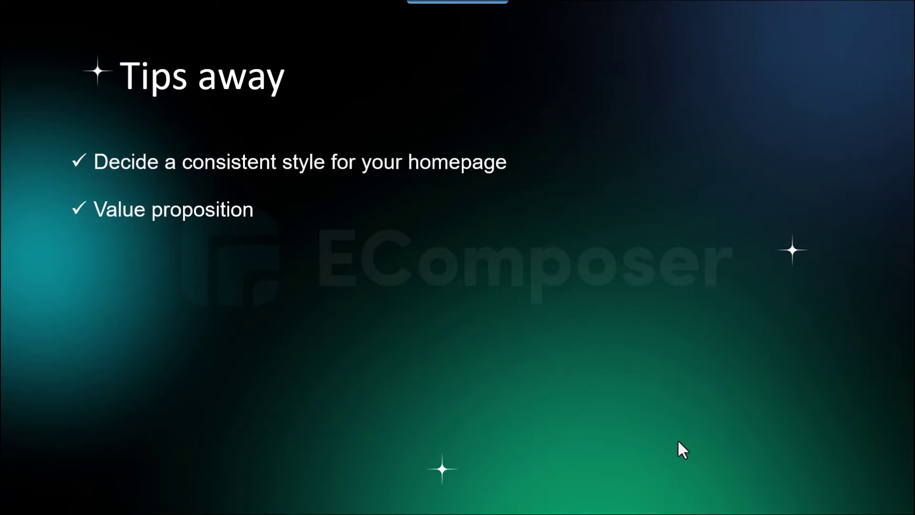